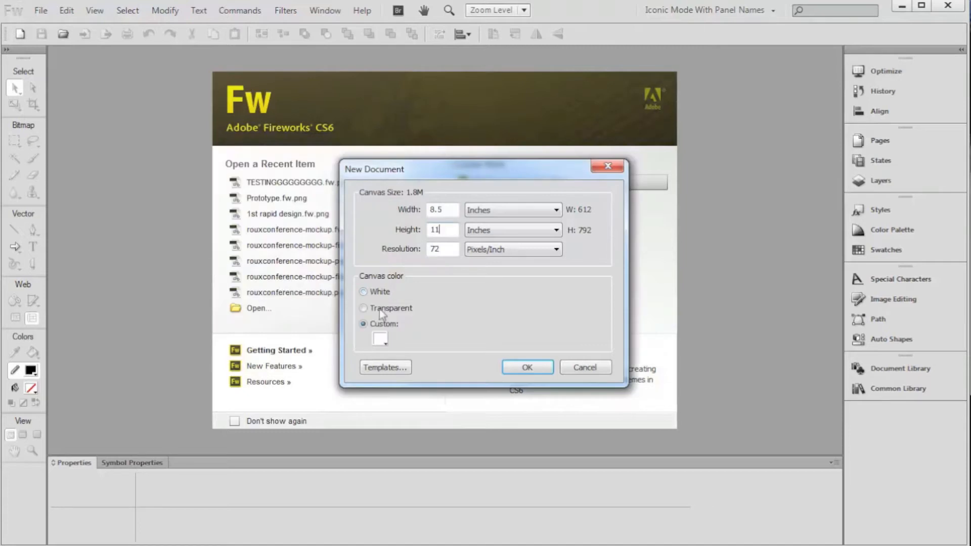
Step: Create the 8.5 by 11 inch document at 72 pixels/inch with a white canvas
left_click(363, 292)
left_click(530, 368)
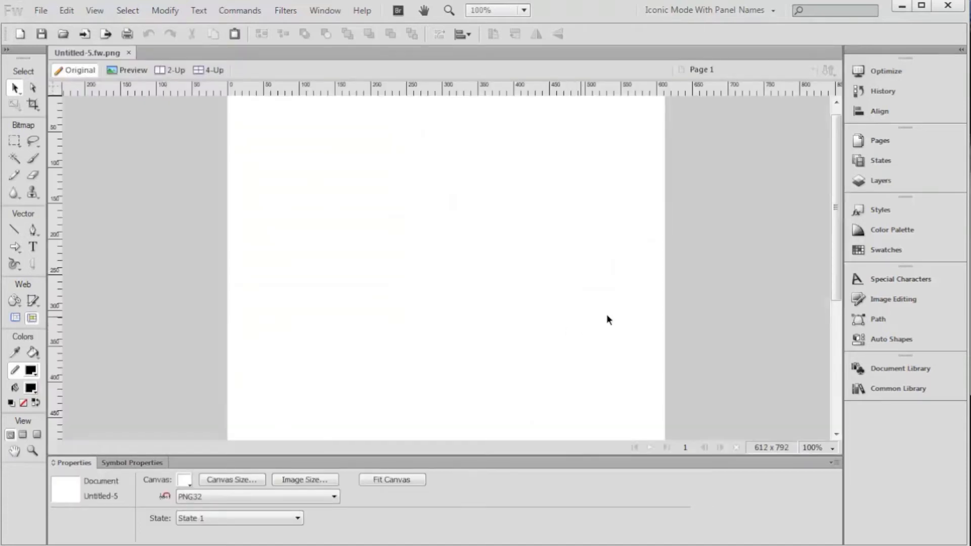
scroll(824, 175, "up", 1)
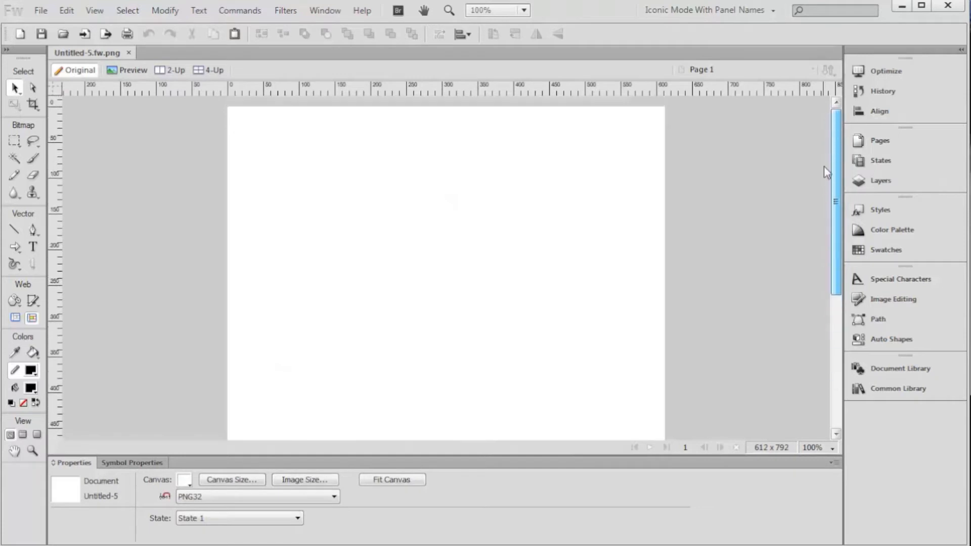
scroll(824, 166, "down", 1)
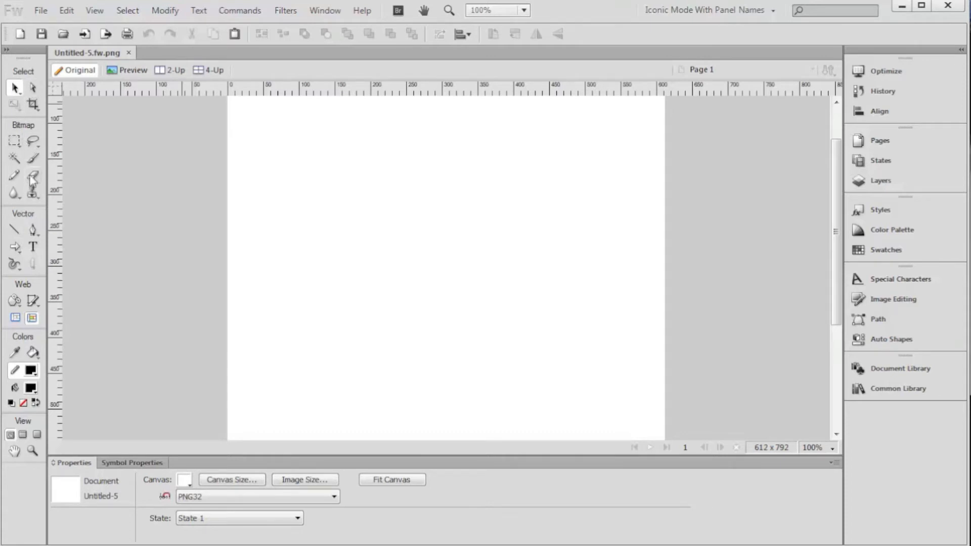
Step: Try a marquee selection about 286 by 134 pixels and a diagonal vector line on the blank canvas
left_click(20, 143)
left_click_drag(244, 163, 447, 258)
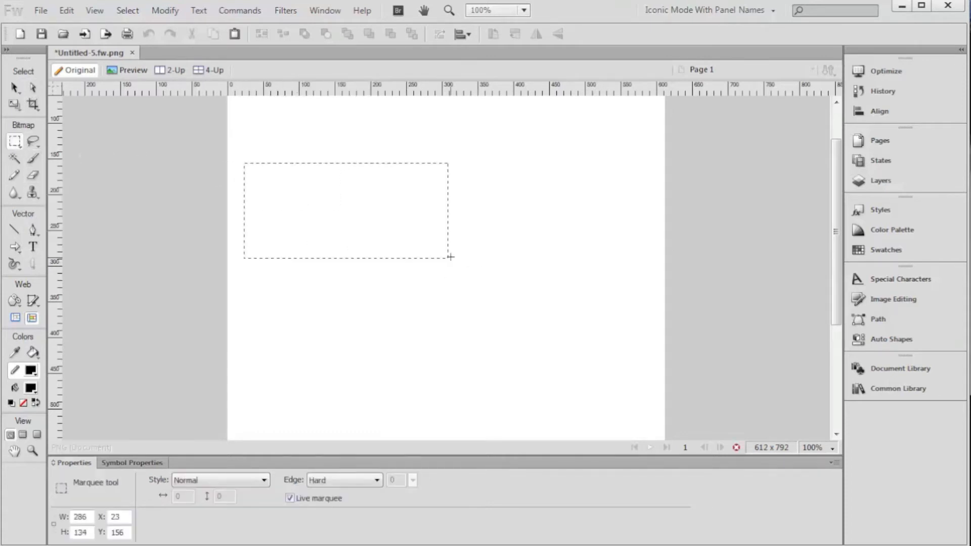
left_click(15, 230)
left_click_drag(262, 161, 433, 272)
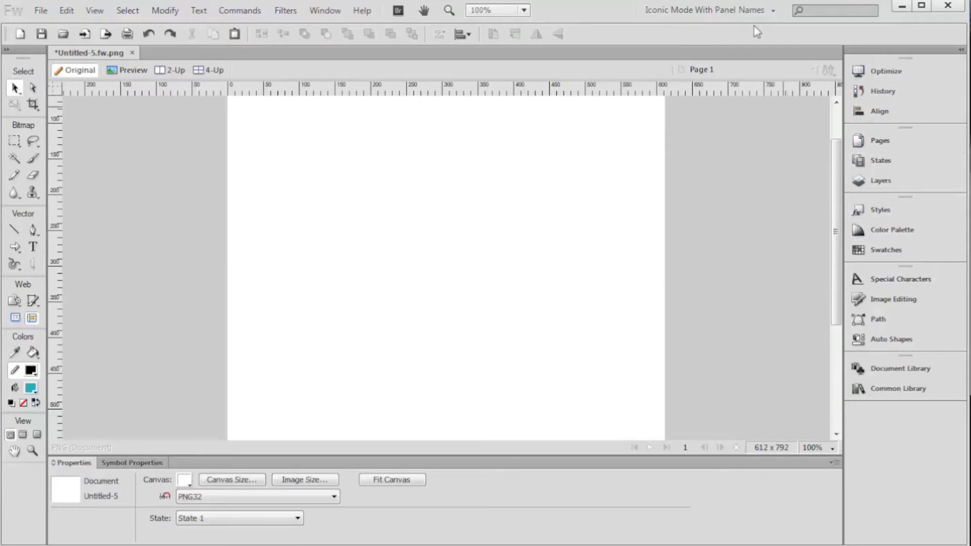
Step: Try the Expanded Mode and Iconic Mode workspace layouts, and return to Iconic Mode With Panel Names
left_click(761, 11)
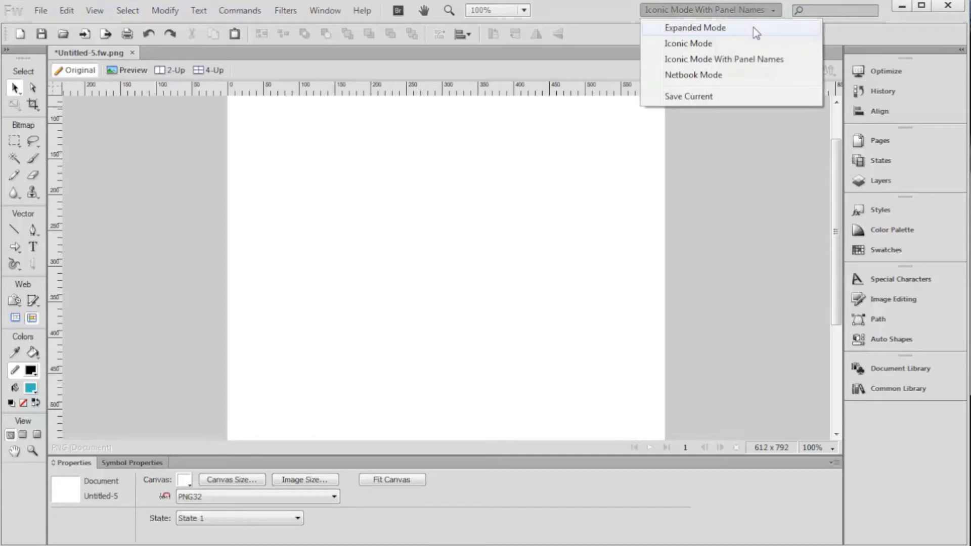
left_click(756, 30)
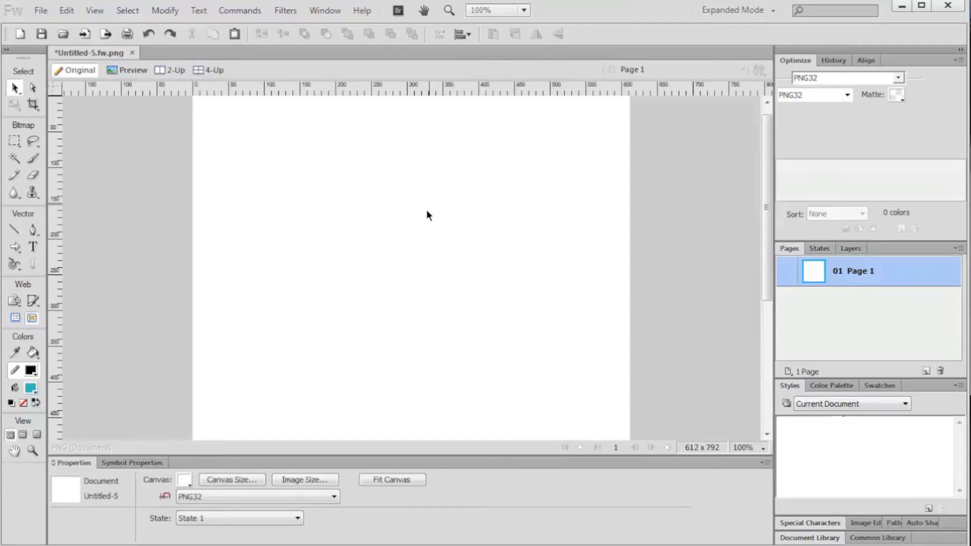
left_click(747, 12)
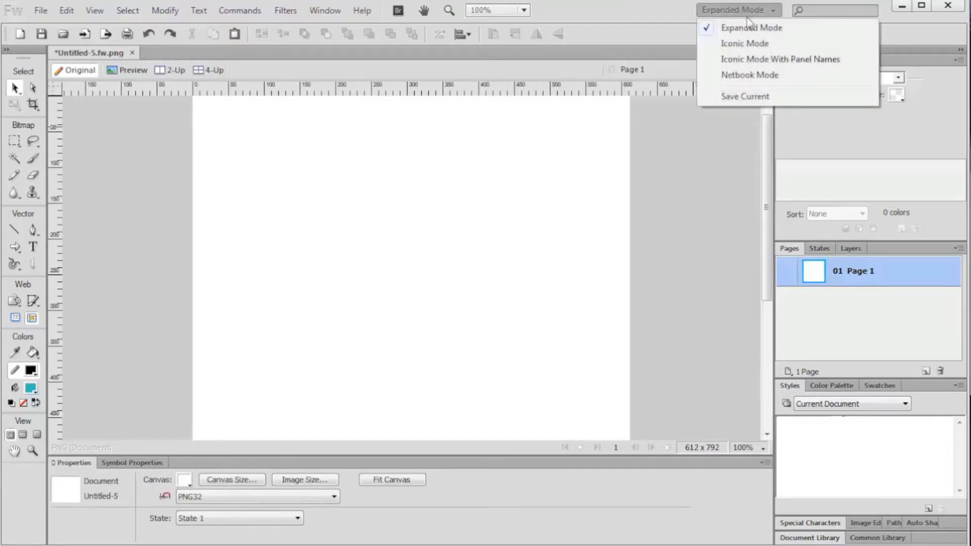
left_click(765, 44)
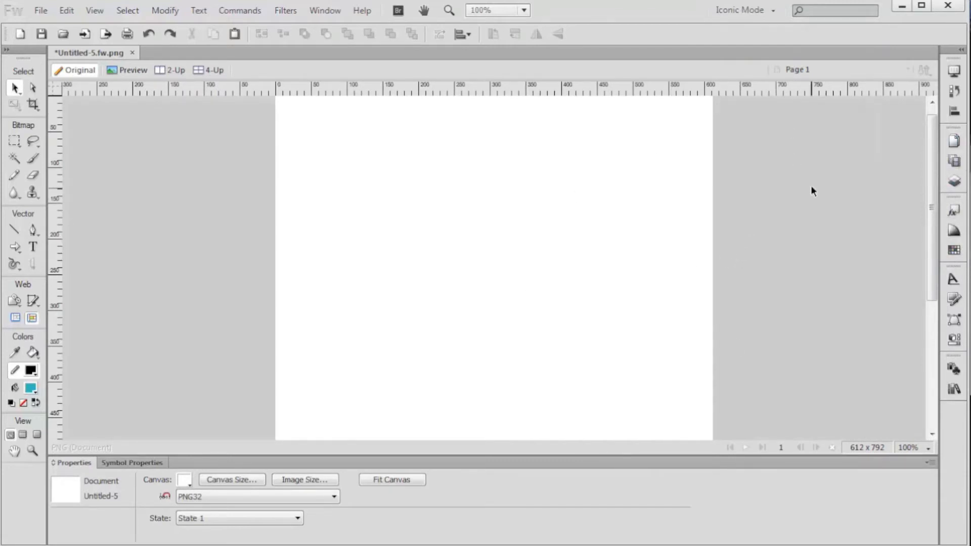
left_click(759, 11)
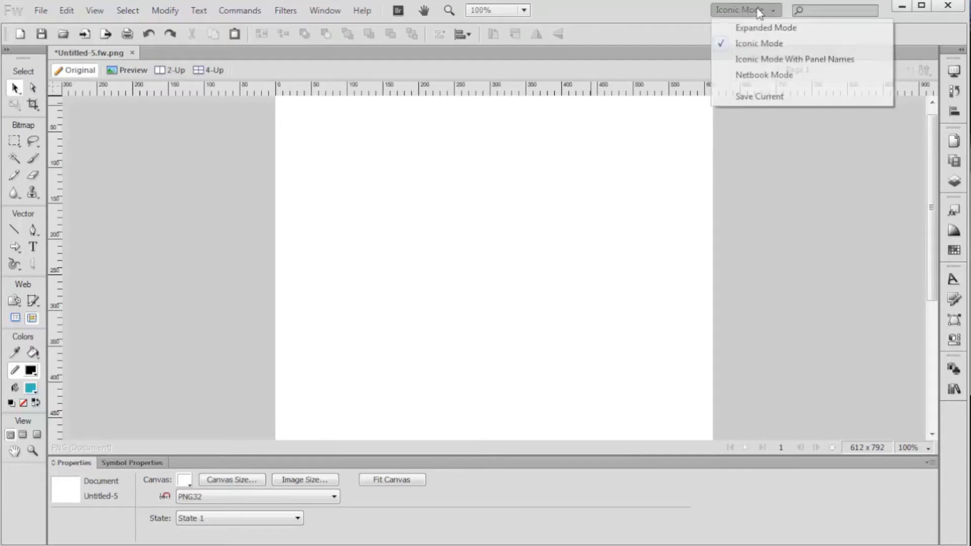
left_click(764, 61)
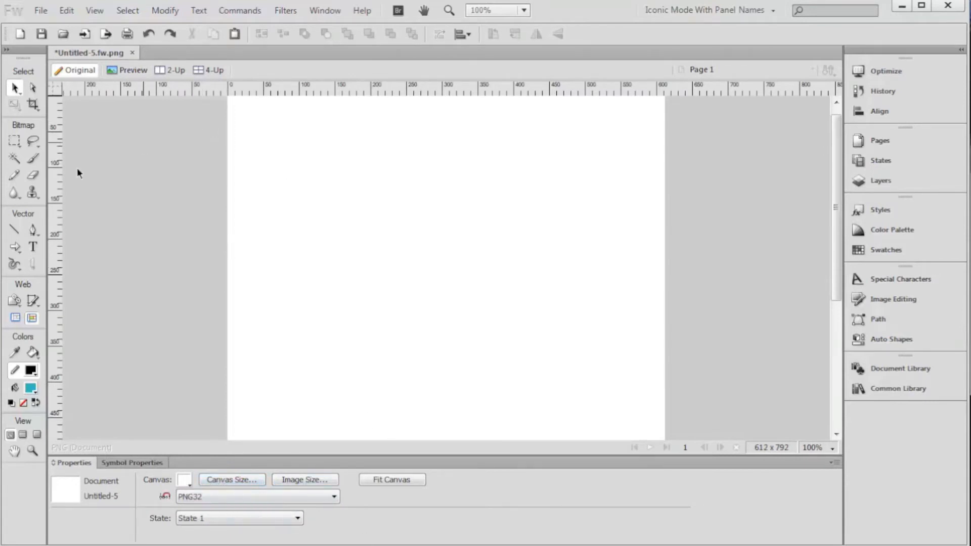
Step: Draw an arrow auto shape about 318 by 158 pixels on the canvas and set its stroke size to 7
left_click(14, 246)
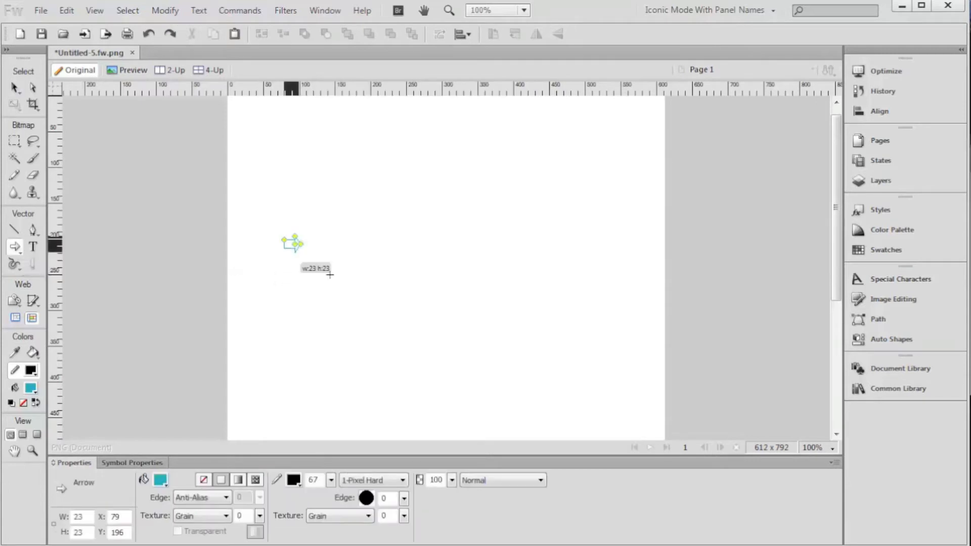
left_click_drag(285, 237, 512, 349)
left_click_drag(331, 480, 337, 530)
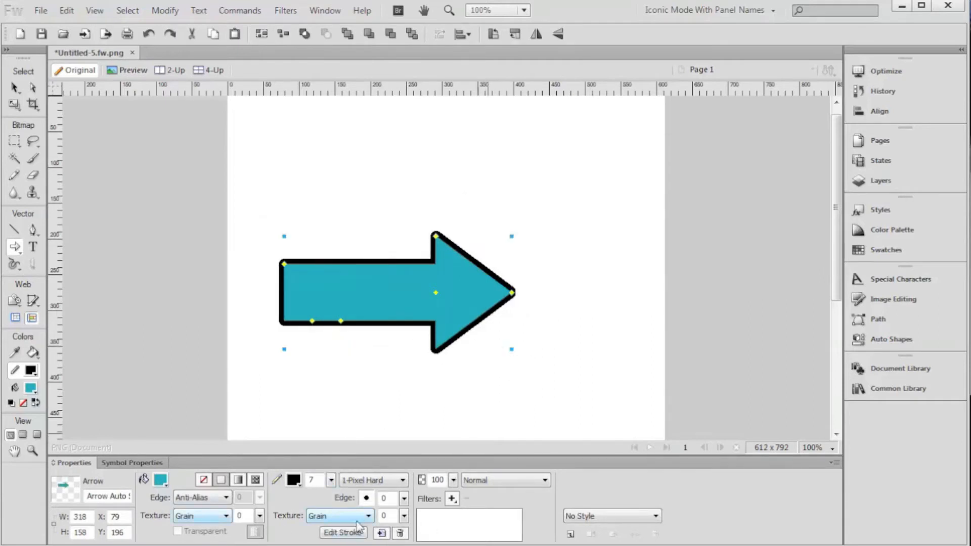
Step: Recolor the arrow with a black fill and a purple stroke, and lower its opacity to 44
left_click(162, 482)
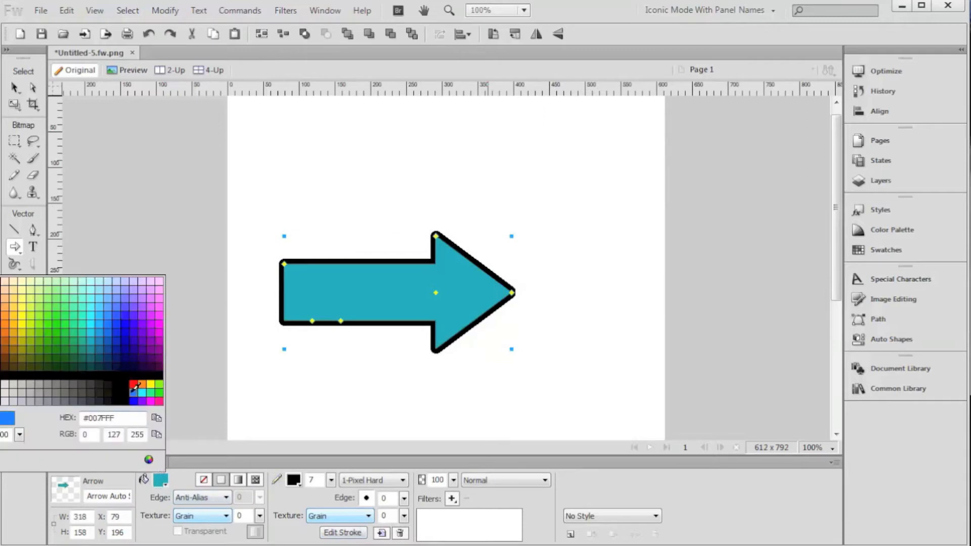
left_click(48, 377)
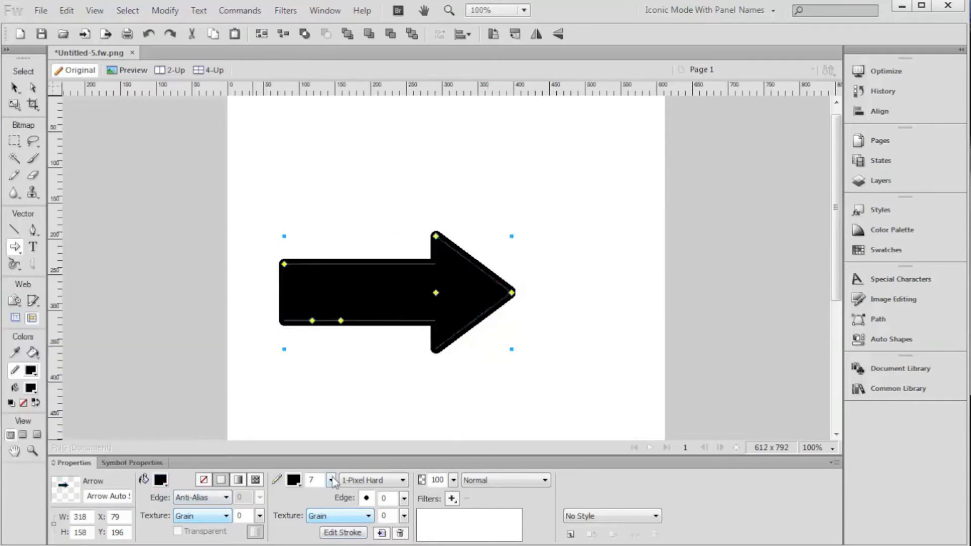
left_click(294, 480)
left_click(271, 305)
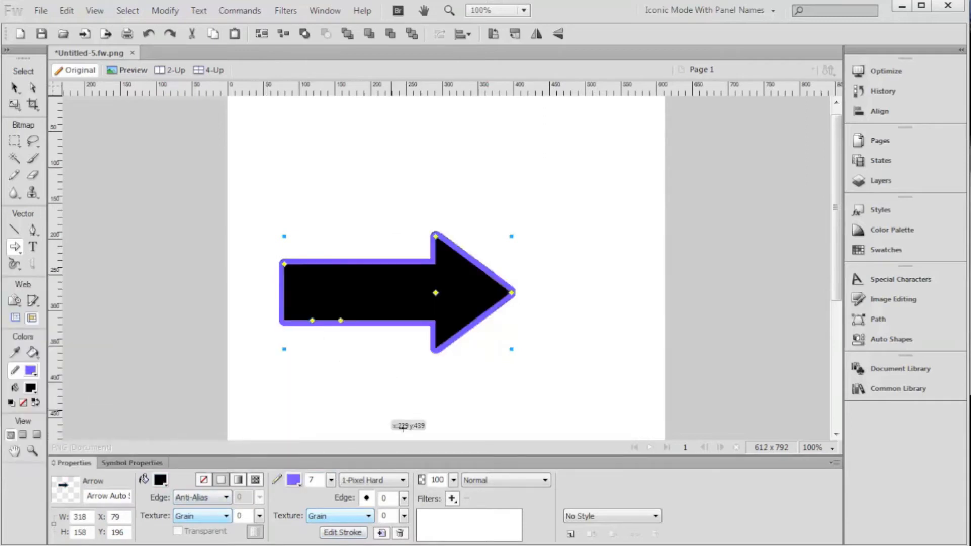
left_click(454, 482)
left_click_drag(457, 478, 462, 512)
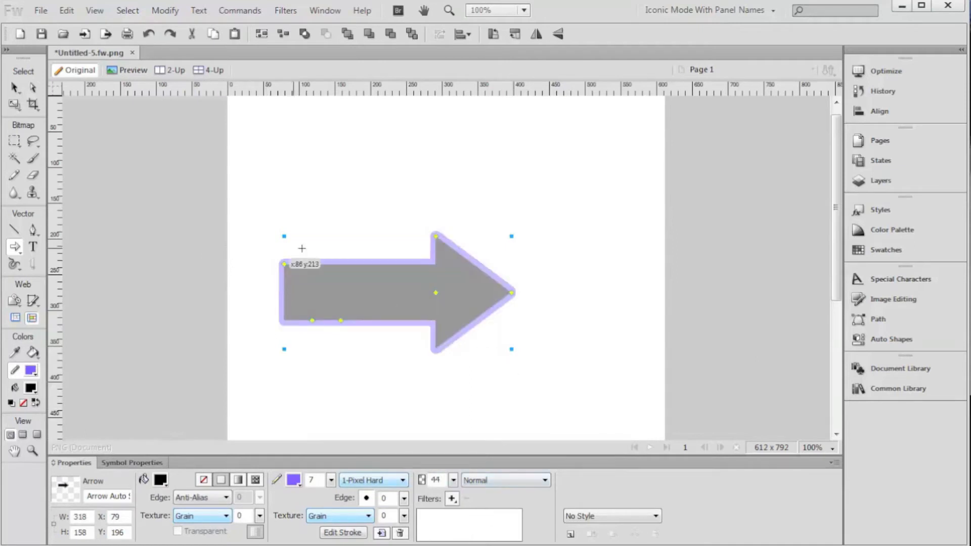
Step: Delete the arrow shape from the canvas
left_click(13, 89)
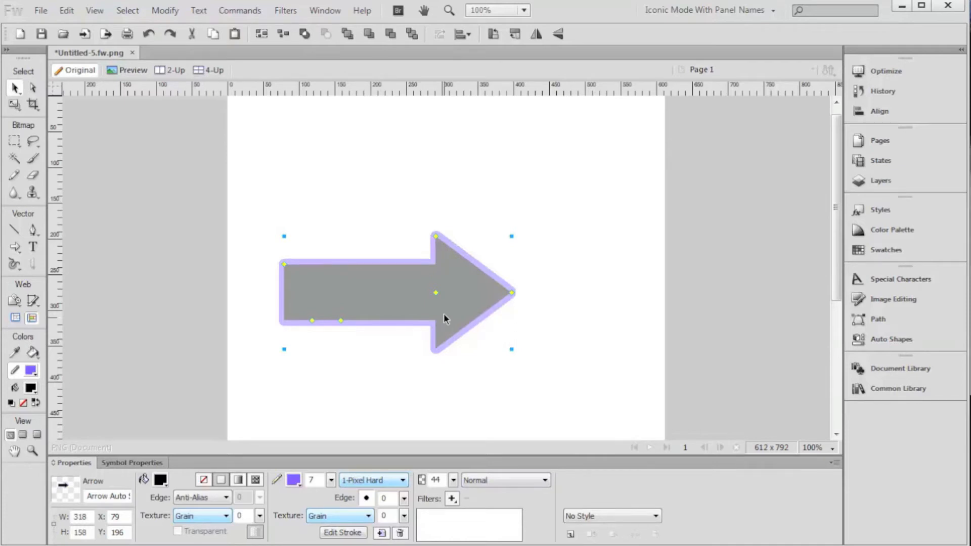
key("Delete")
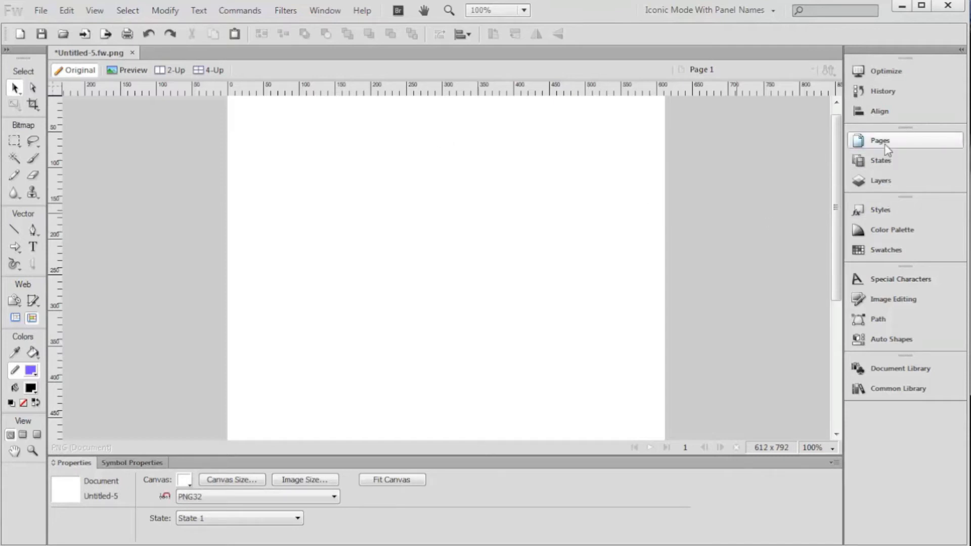
scroll(839, 165, "down", 3)
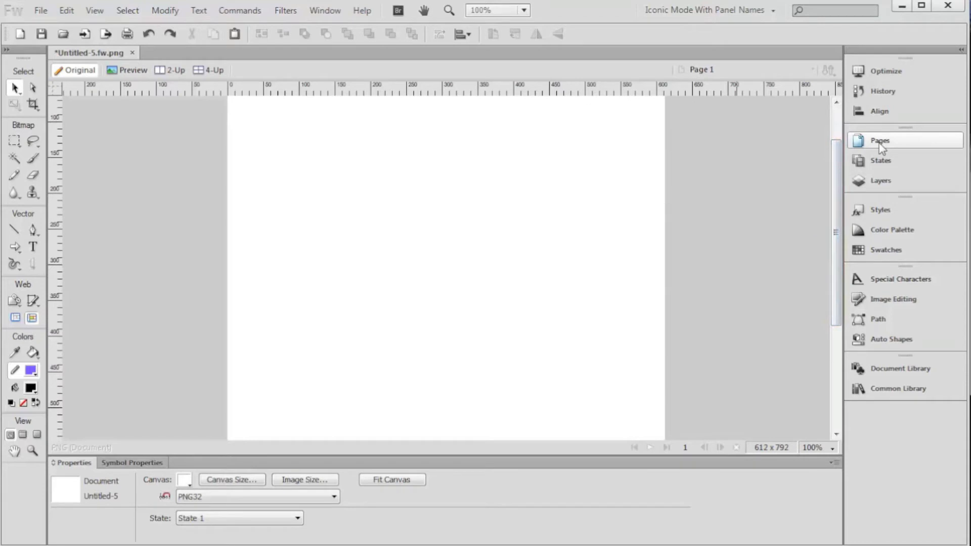
Step: Look through the Pages, States and Layers panels of the document, and collapse them
left_click(881, 144)
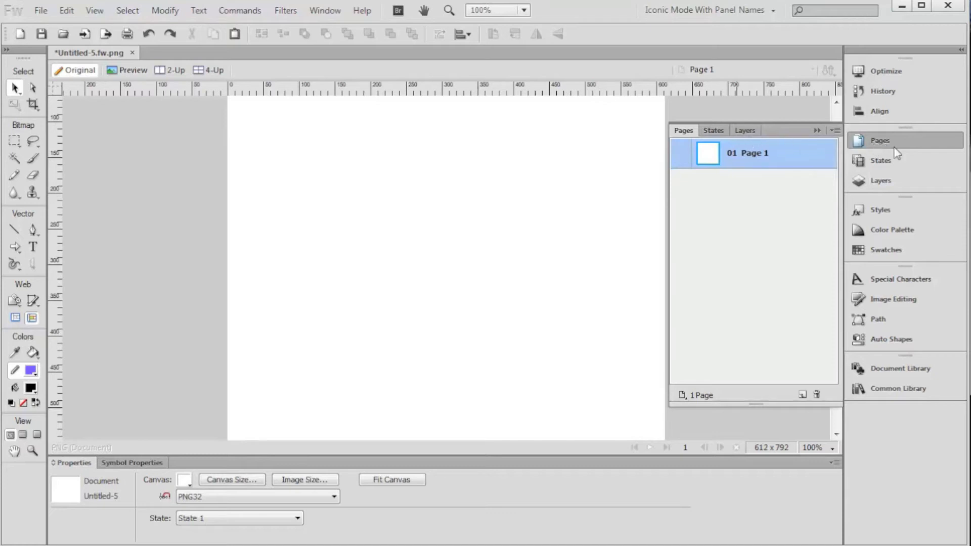
left_click(893, 182)
left_click(686, 131)
left_click(715, 130)
left_click(744, 130)
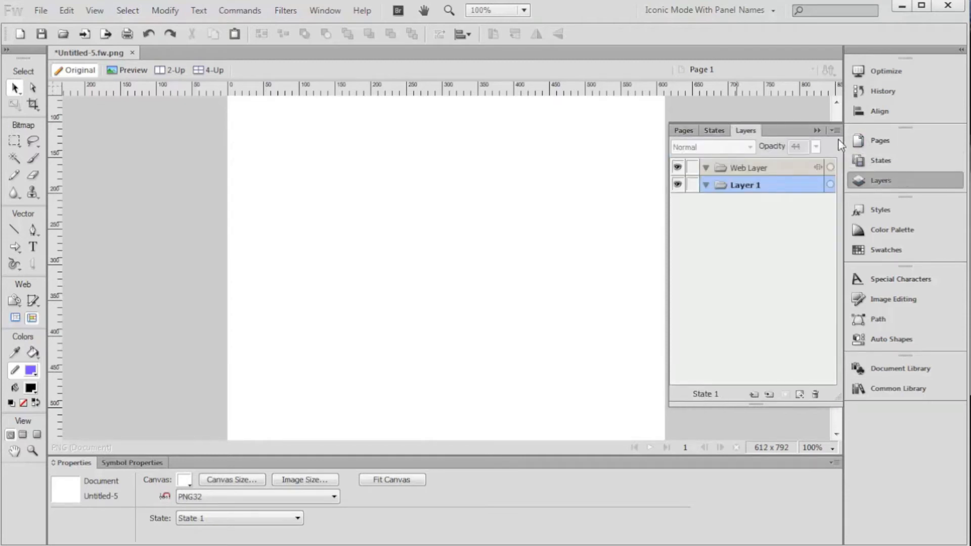
left_click(714, 130)
left_click(728, 125)
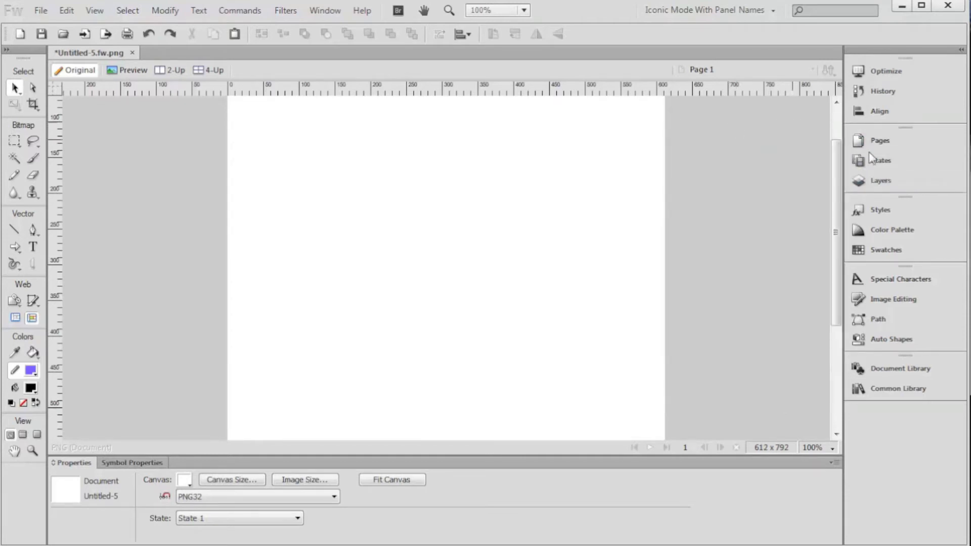
left_click(879, 140)
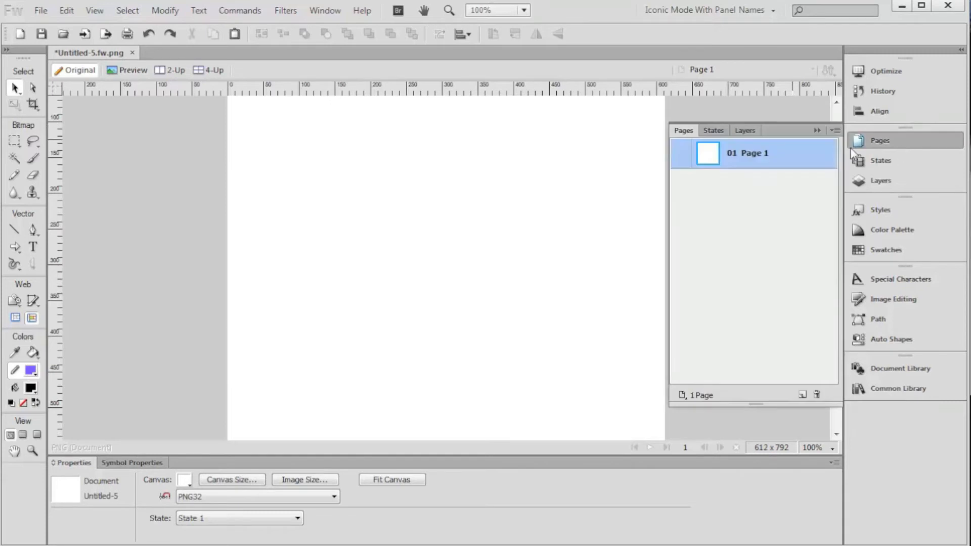
left_click(745, 132)
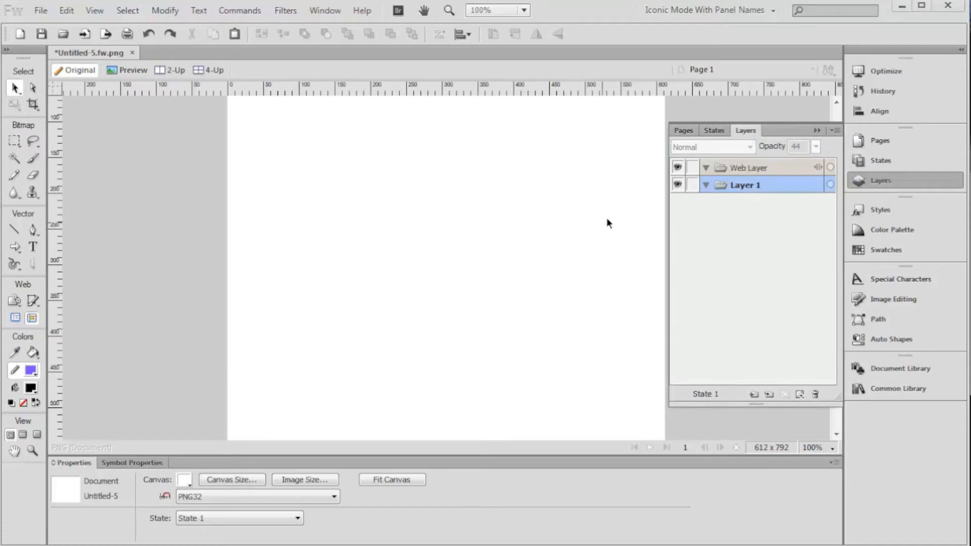
left_click(817, 130)
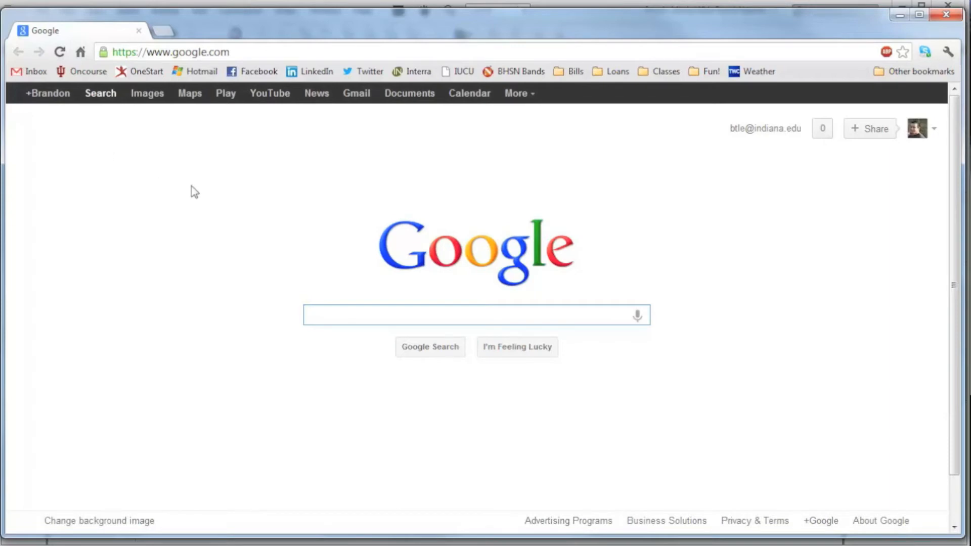
Step: In the web browser, search Google Images for "iphone" and open the full-size iPhone 3G picture from Wikipedia
type("iphone")
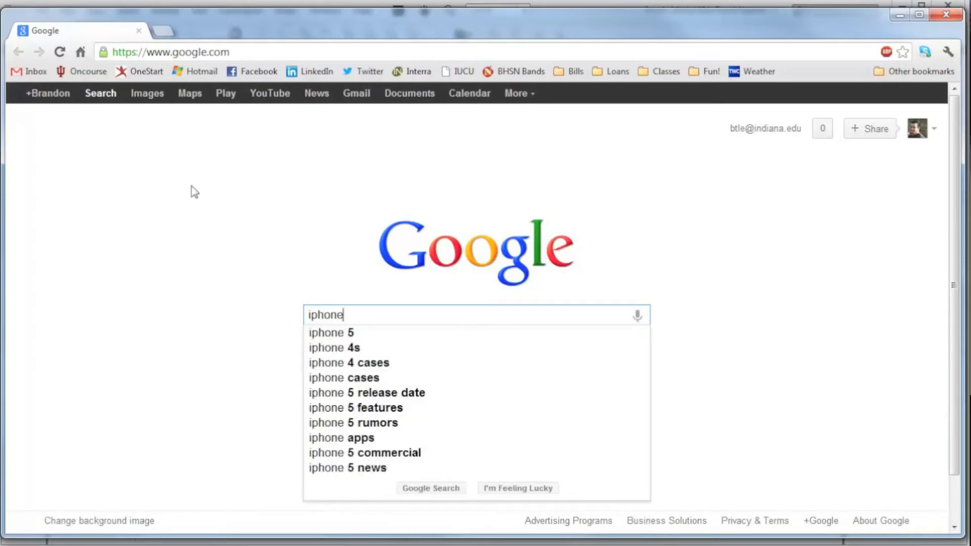
key("Return")
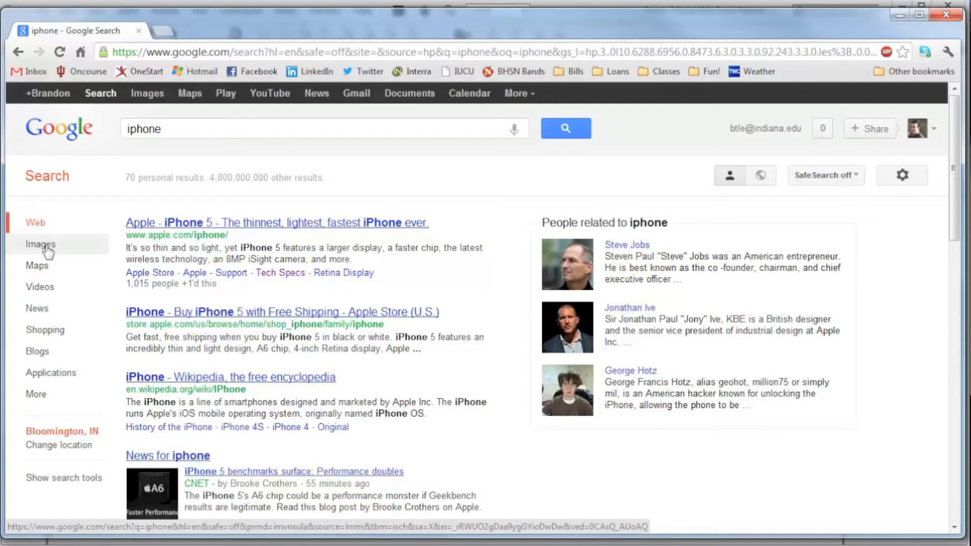
left_click(84, 248)
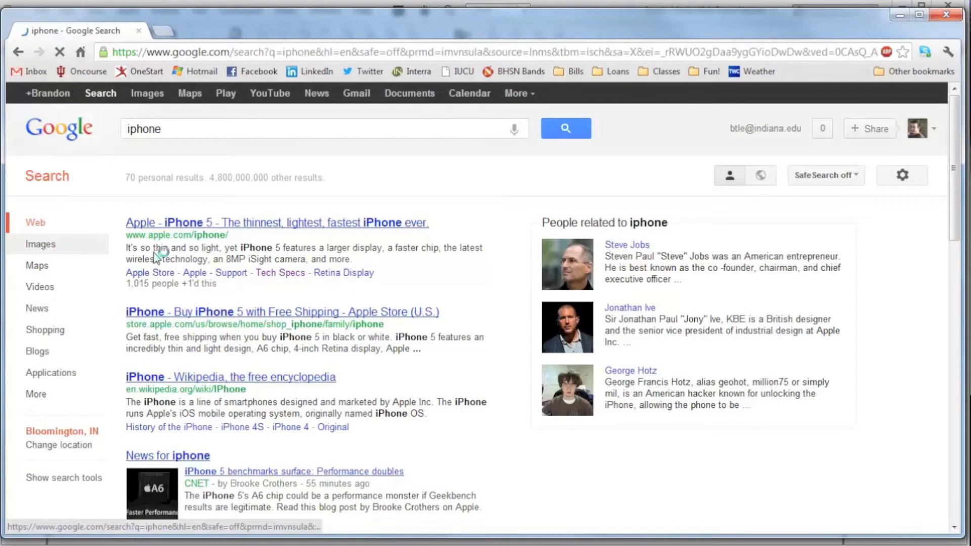
scroll(561, 304, "down", 1)
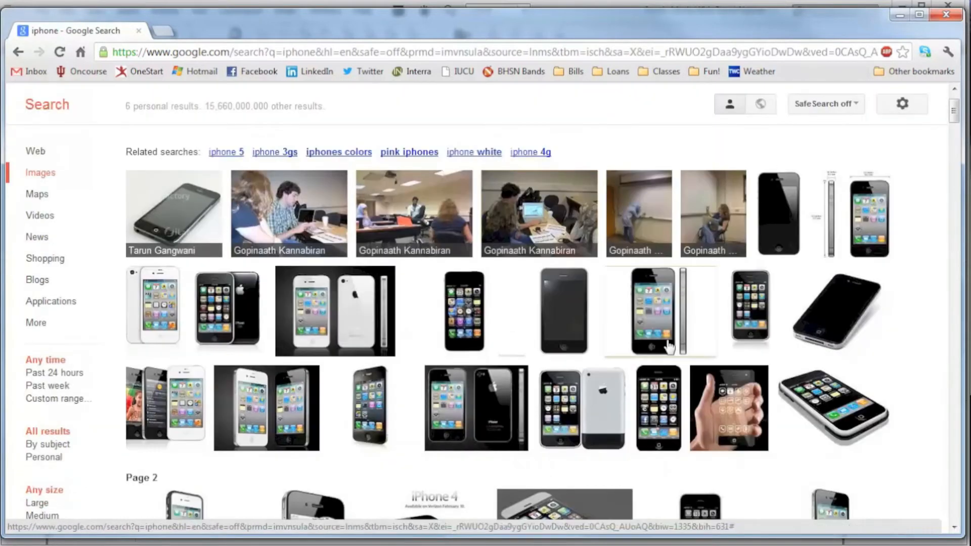
left_click(566, 297)
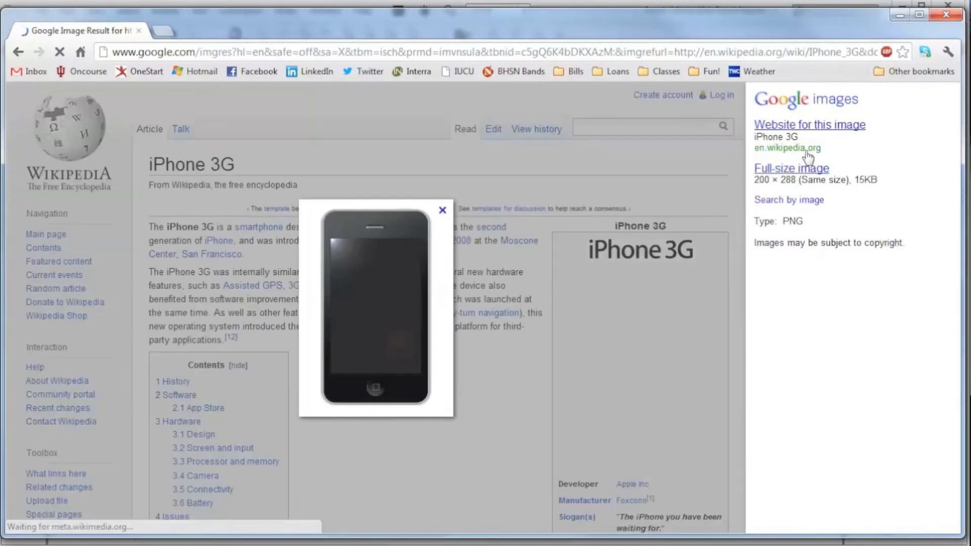
left_click(802, 168)
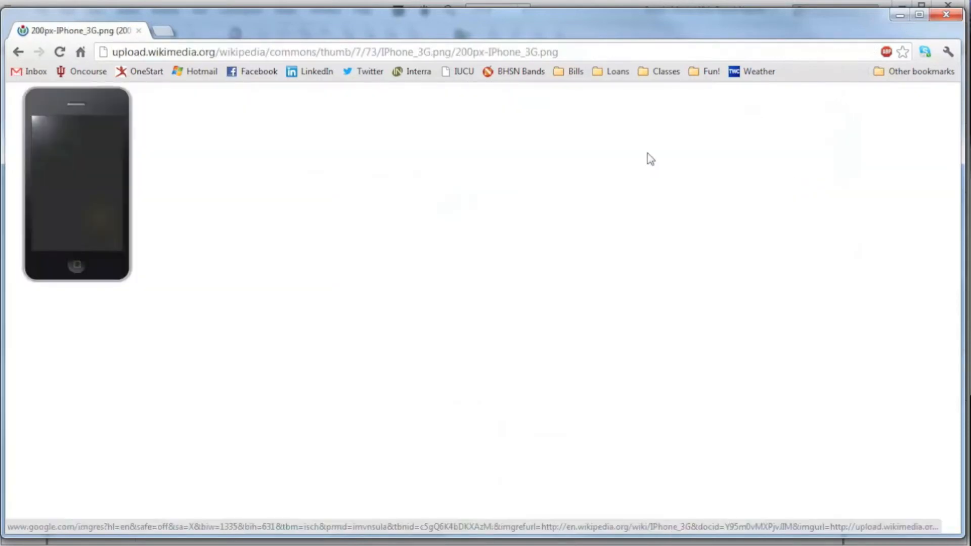
Step: Copy the iPhone 3G image and close the browser to return to the Fireworks document
right_click(76, 141)
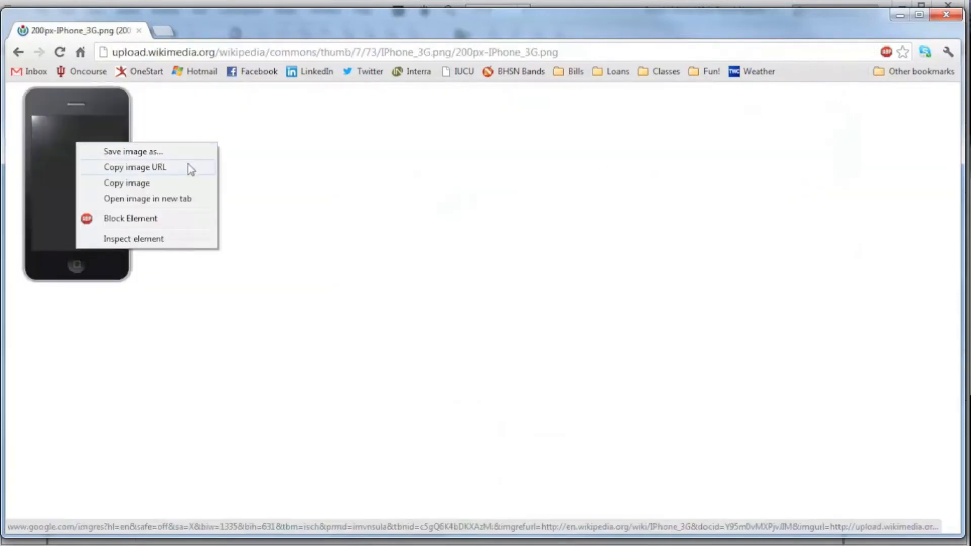
left_click(140, 183)
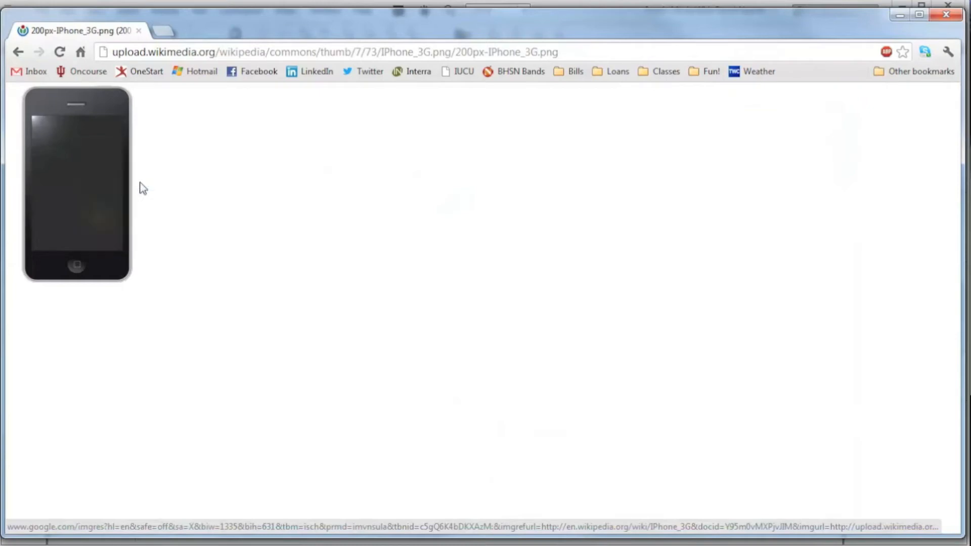
left_click(948, 15)
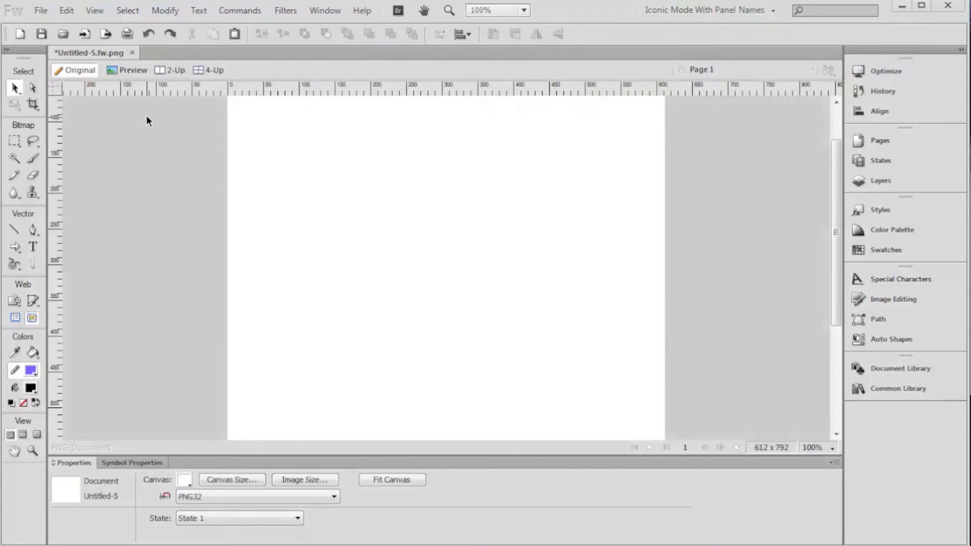
Step: Paste the copied iPhone image onto the canvas, enlarge it to about 276 by 397 px and centre it horizontally
right_click(304, 218)
left_click(407, 223)
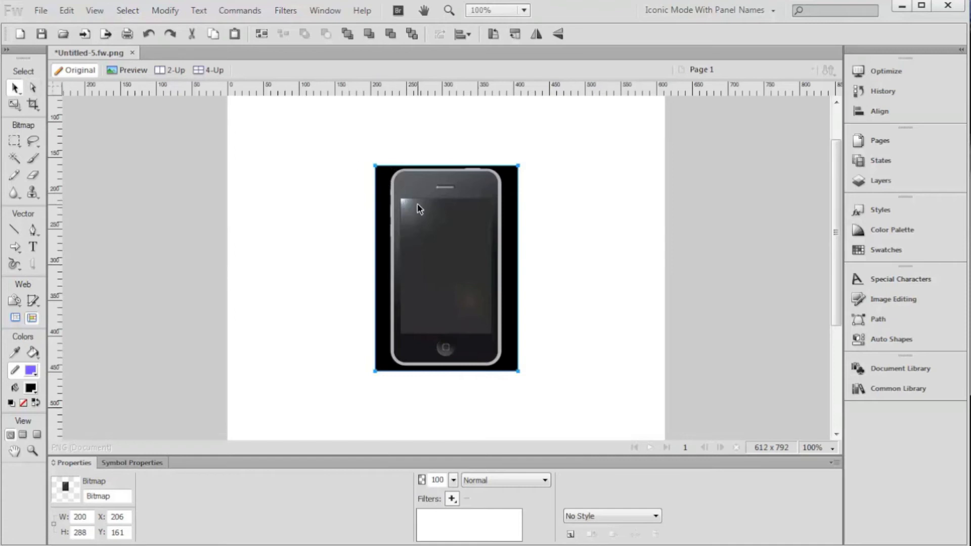
left_click_drag(354, 152, 321, 130)
left_click_drag(434, 193, 461, 236)
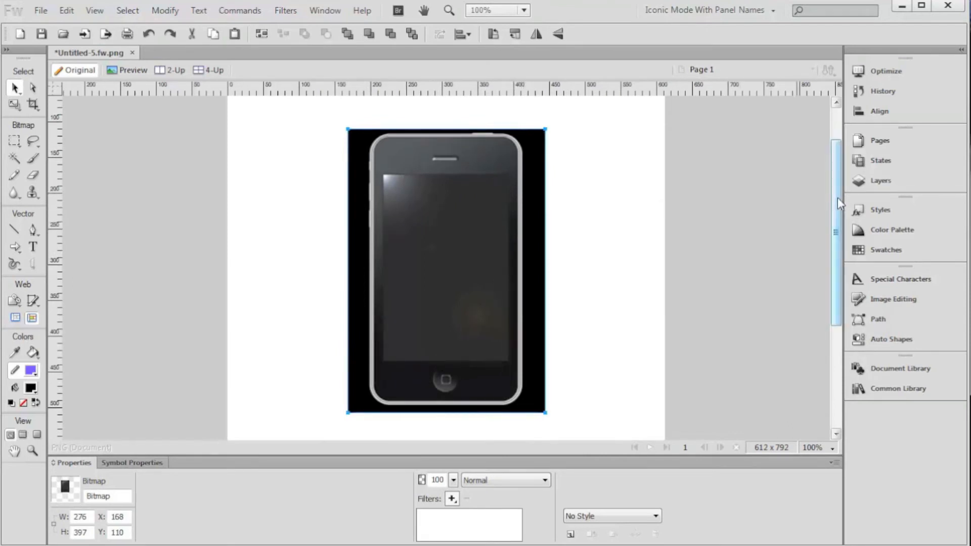
left_click_drag(837, 197, 837, 198)
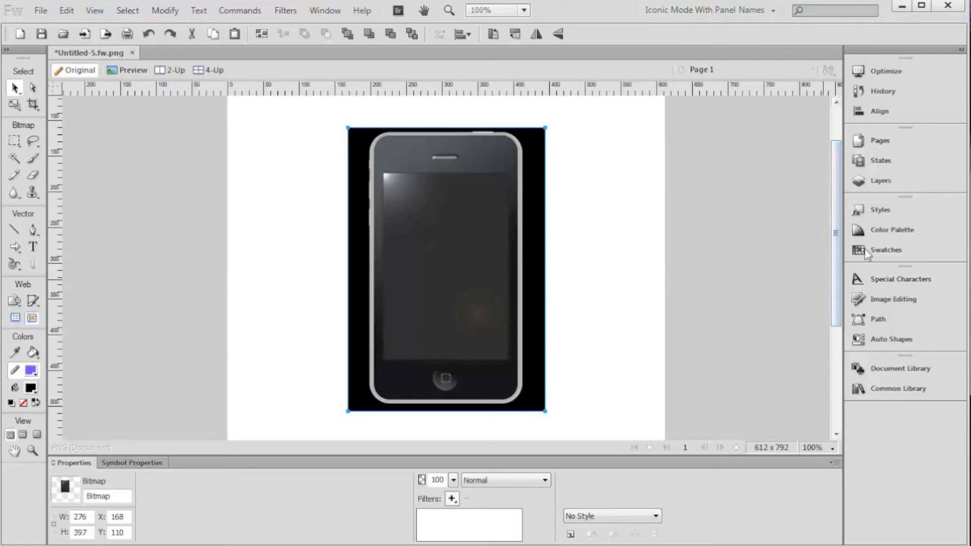
Step: Add a new page and delete it again, and set Page 1 as the document's master page
left_click(900, 146)
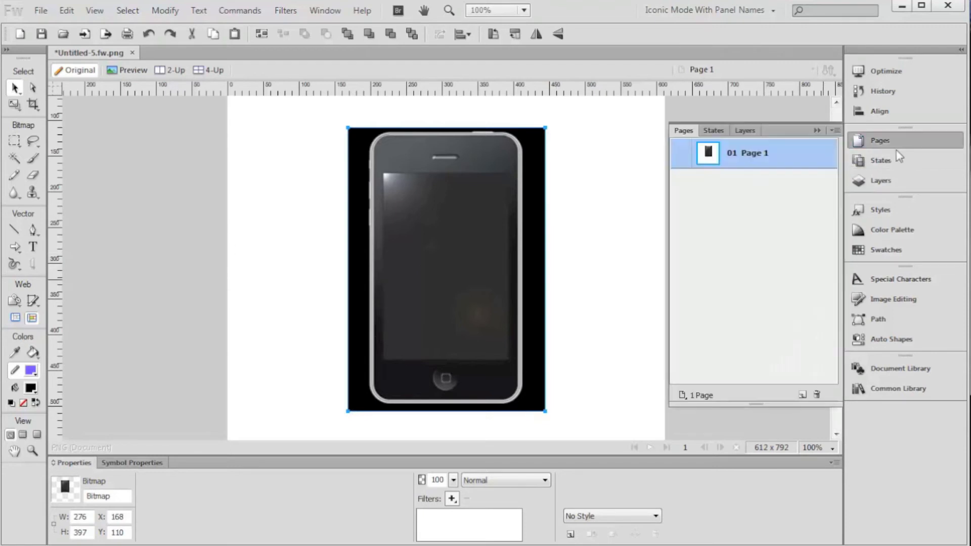
left_click(803, 394)
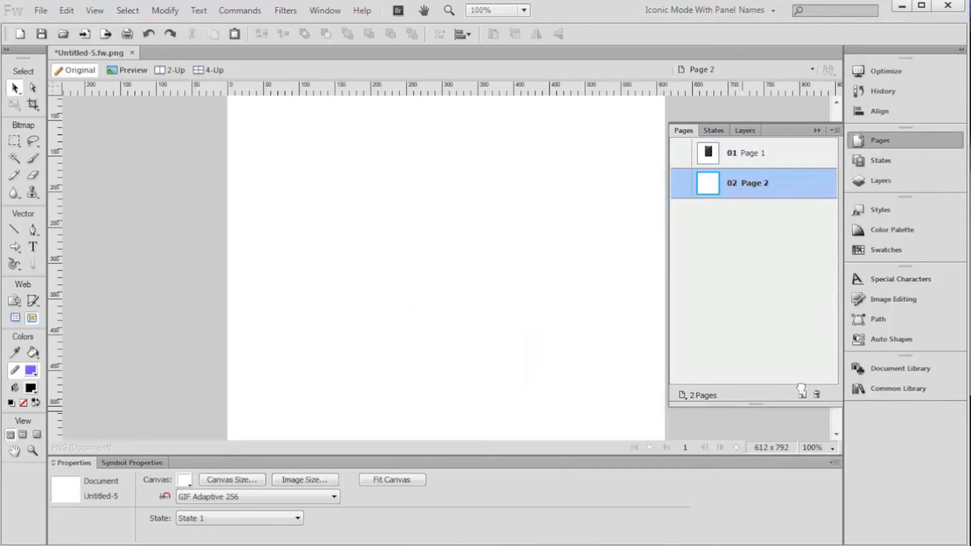
left_click(817, 395)
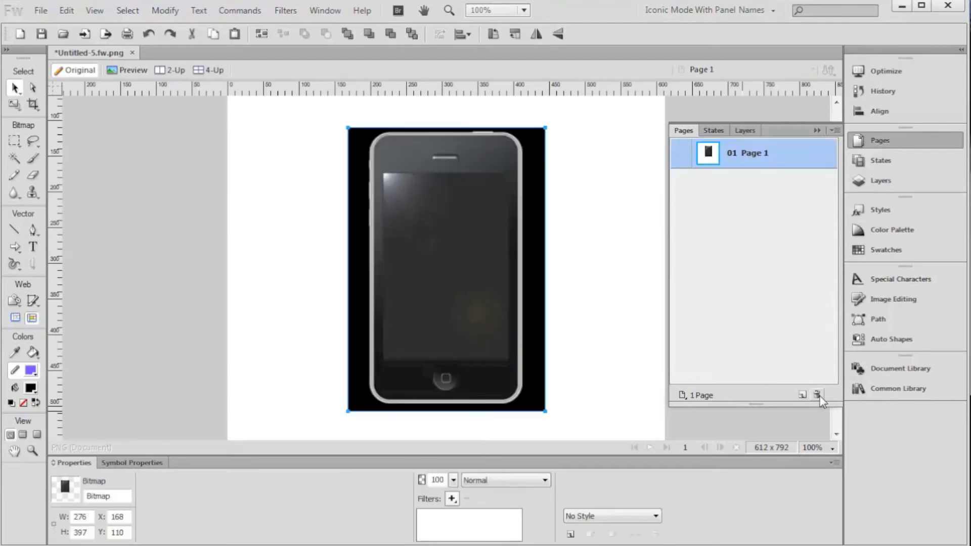
right_click(758, 155)
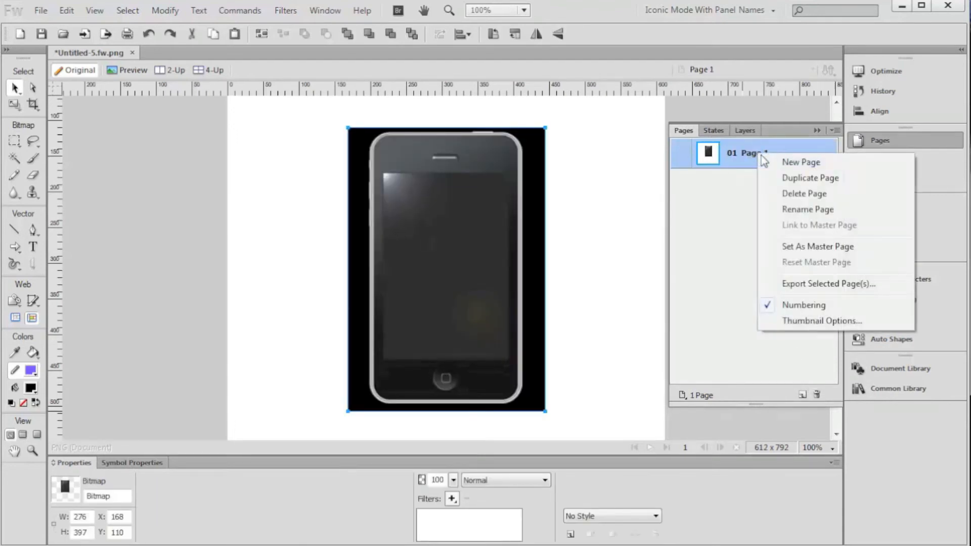
left_click(815, 247)
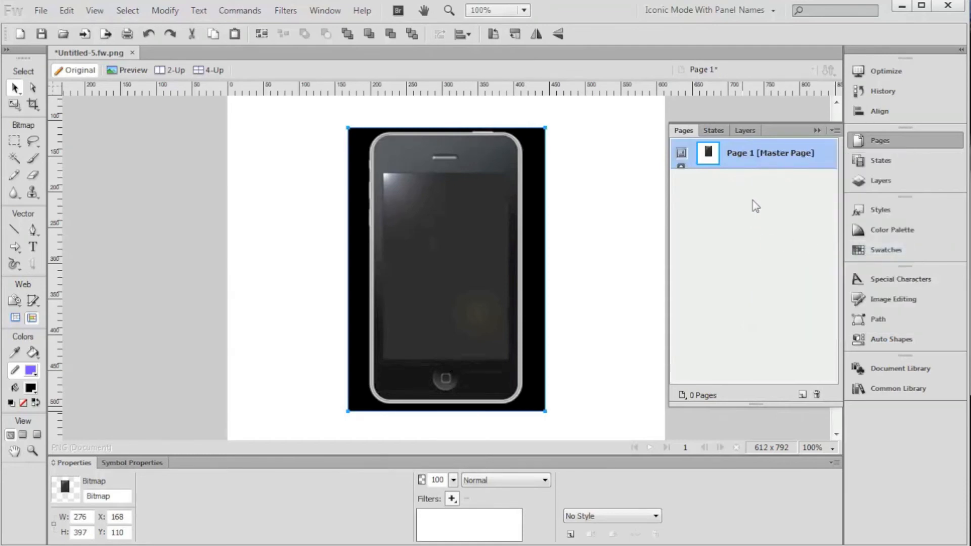
Step: Add four new pages, Page 2 to Page 5, based on the master page
left_click(802, 395)
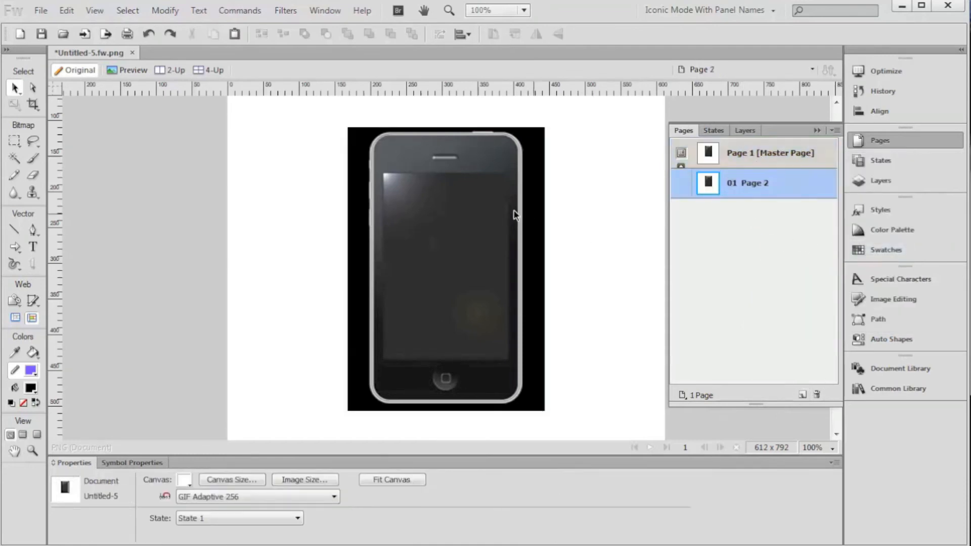
left_click(803, 394)
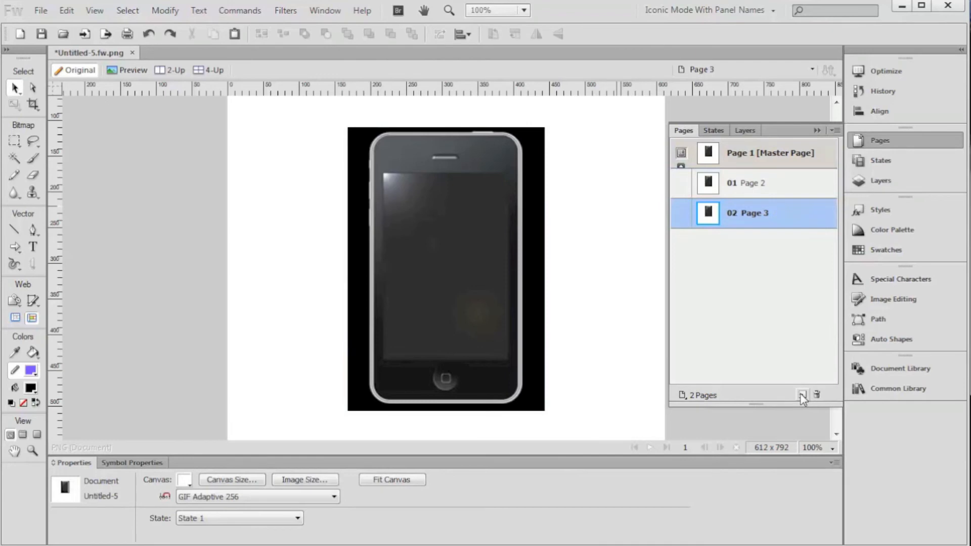
left_click(802, 394)
left_click(802, 394)
Step: Examine the Master Page Layer in the layer list of Page 2, and return to the list of pages
left_click(773, 184)
left_click(743, 131)
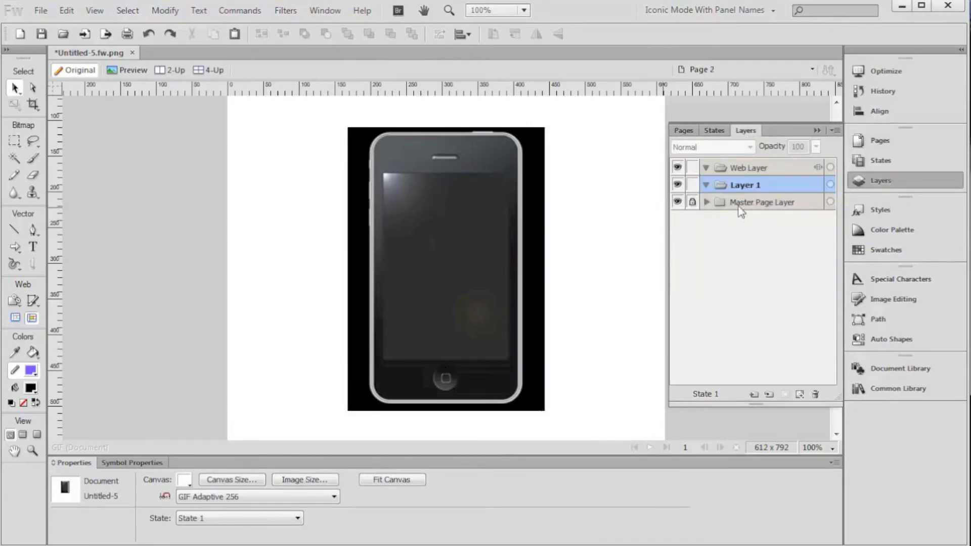
left_click(705, 204)
left_click(705, 203)
left_click(683, 131)
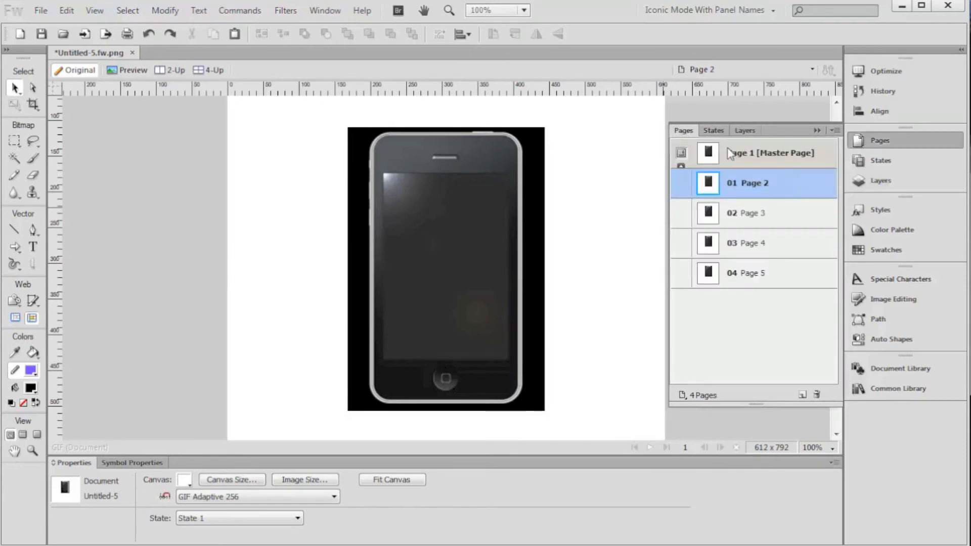
Step: On the master page, shift the iPhone image slightly right to about X 174, Y 109, and go back to Page 2
left_click(769, 154)
left_click_drag(473, 248, 477, 246)
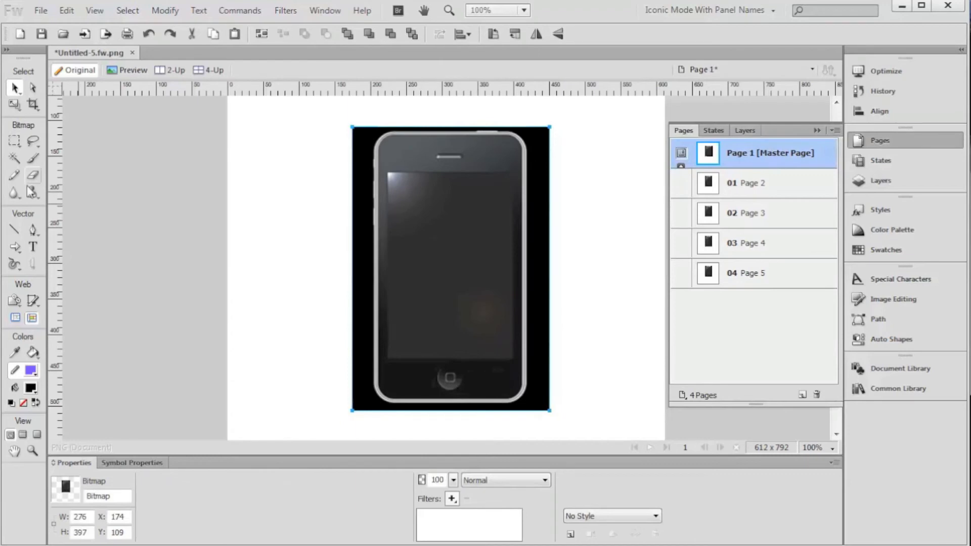
left_click(747, 182)
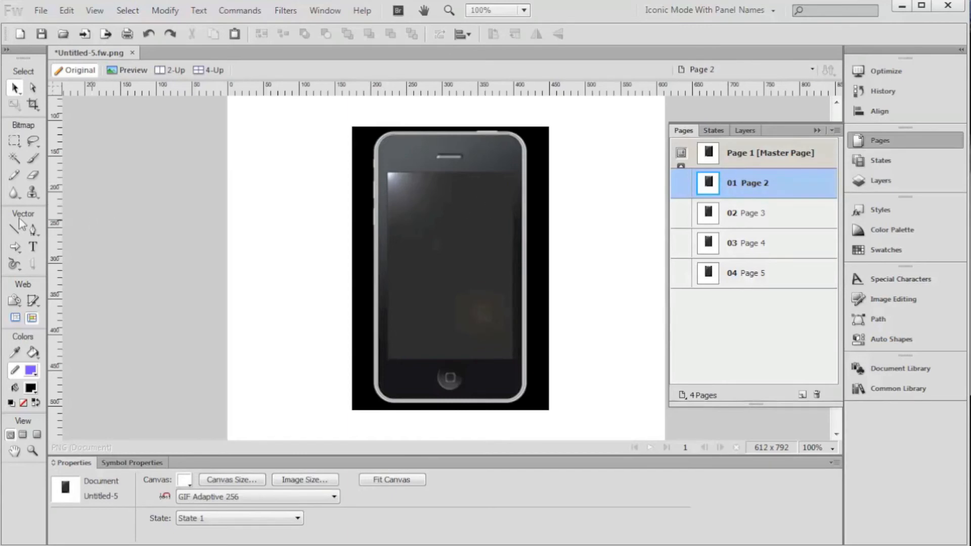
Step: Draw a rectangle about 69 by 67 px in the phone screen's upper-left corner, with a 1-pixel black stroke and a blue fill
left_click_drag(19, 254, 74, 253)
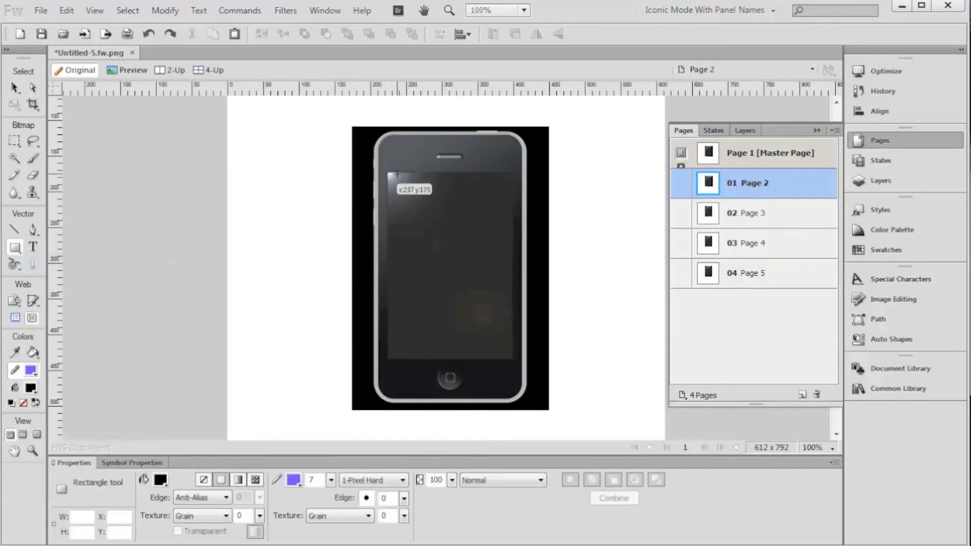
left_click_drag(389, 178, 439, 226)
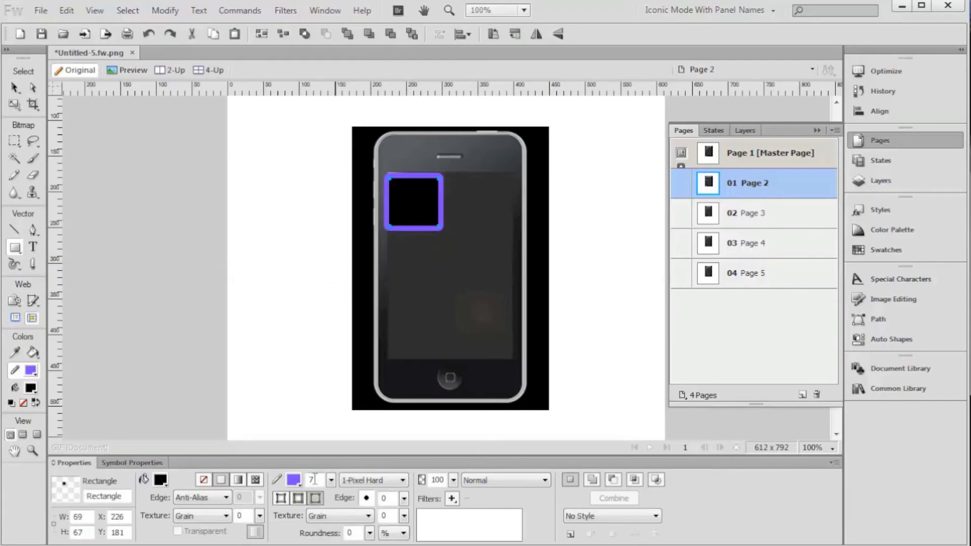
left_click(293, 482)
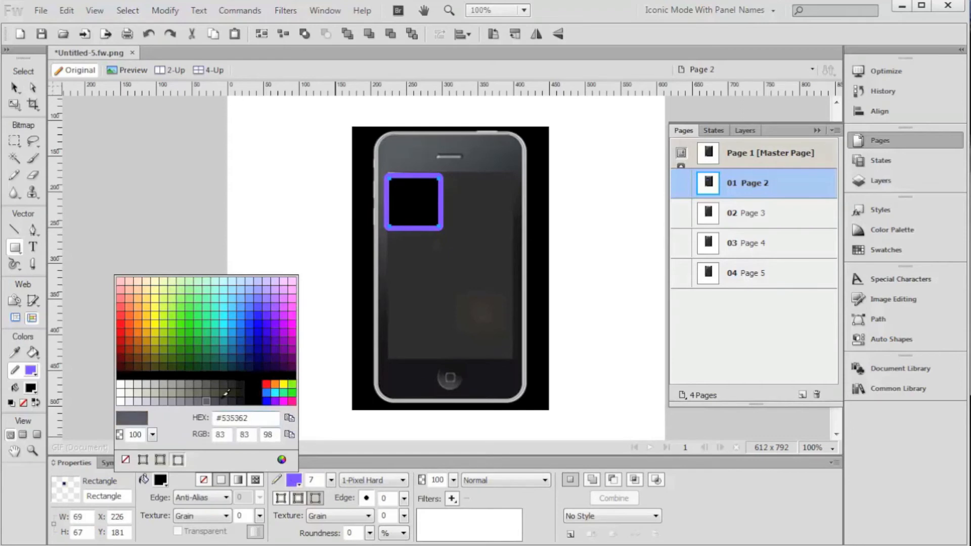
left_click(256, 383)
type("2")
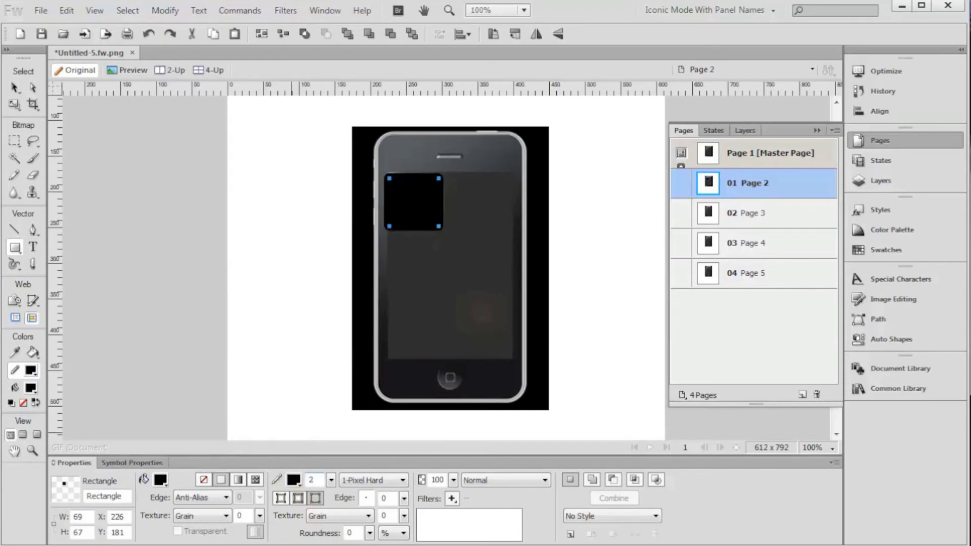
key("Return")
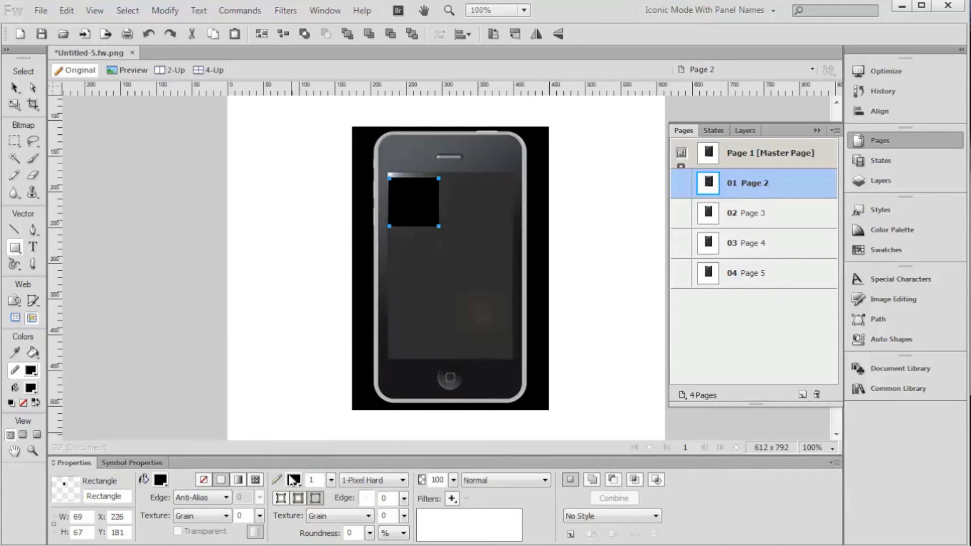
left_click(294, 480)
left_click(295, 481)
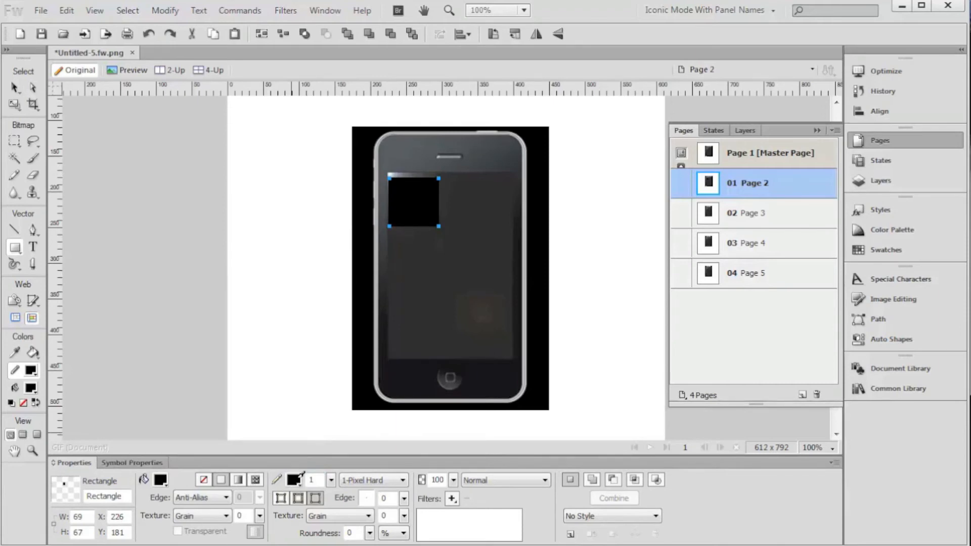
left_click(161, 480)
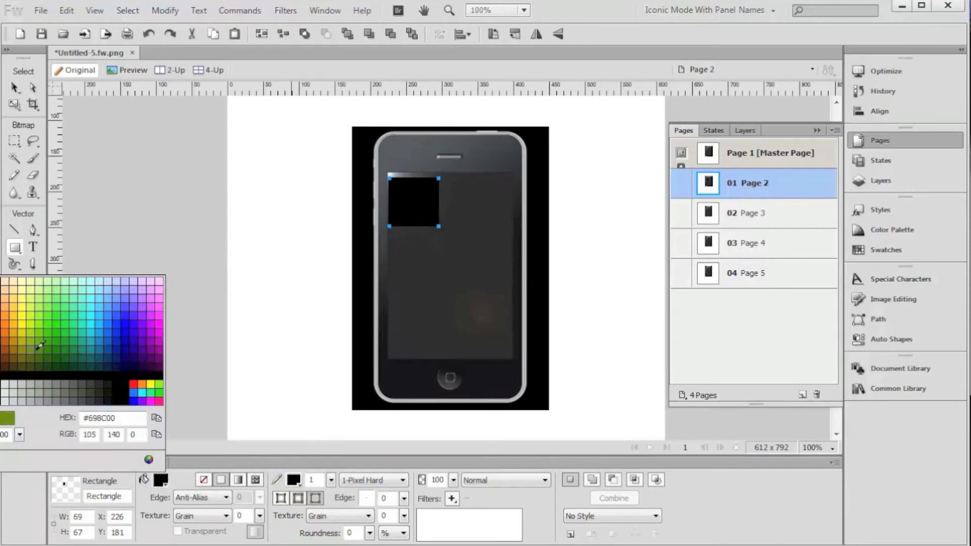
left_click(123, 330)
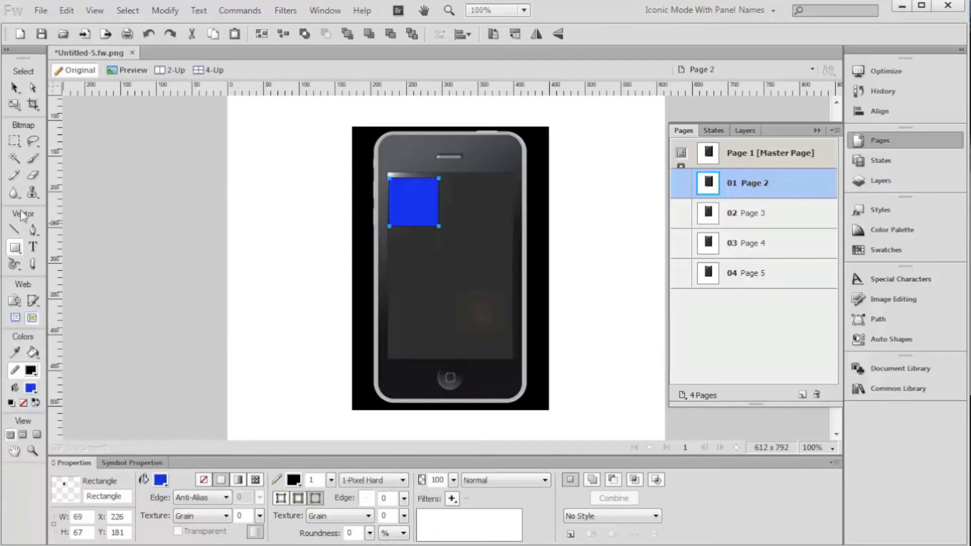
Step: Add the text "APP" on the blue square
left_click(33, 247)
left_click(398, 195)
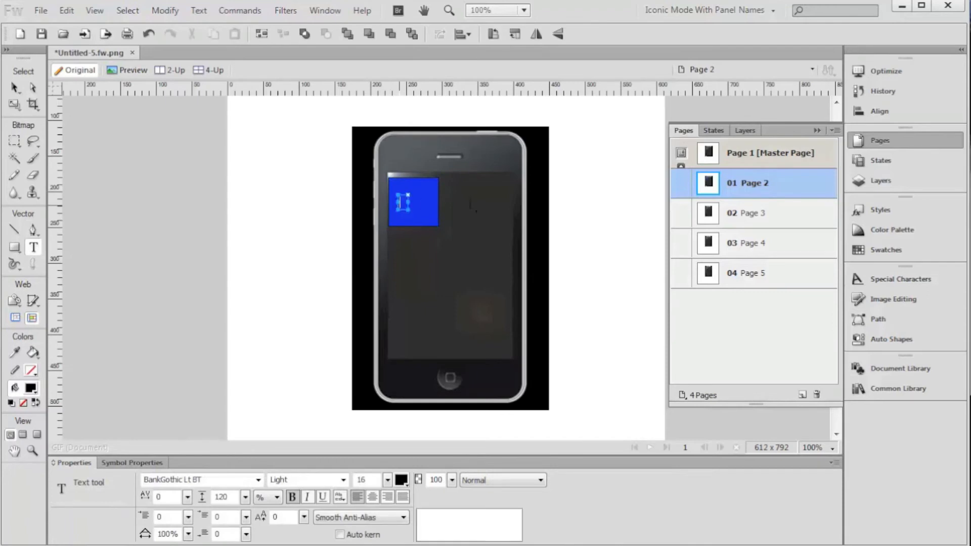
type("APP")
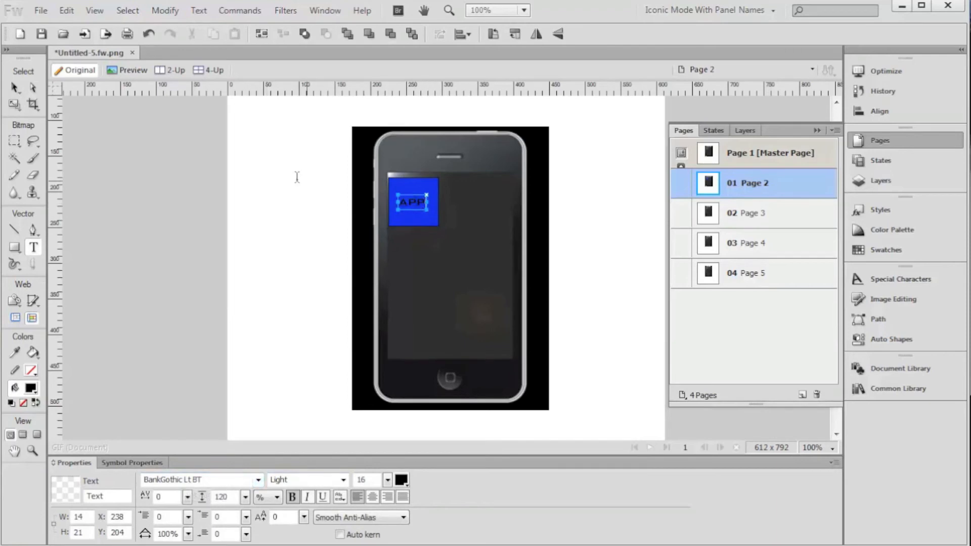
left_click(16, 87)
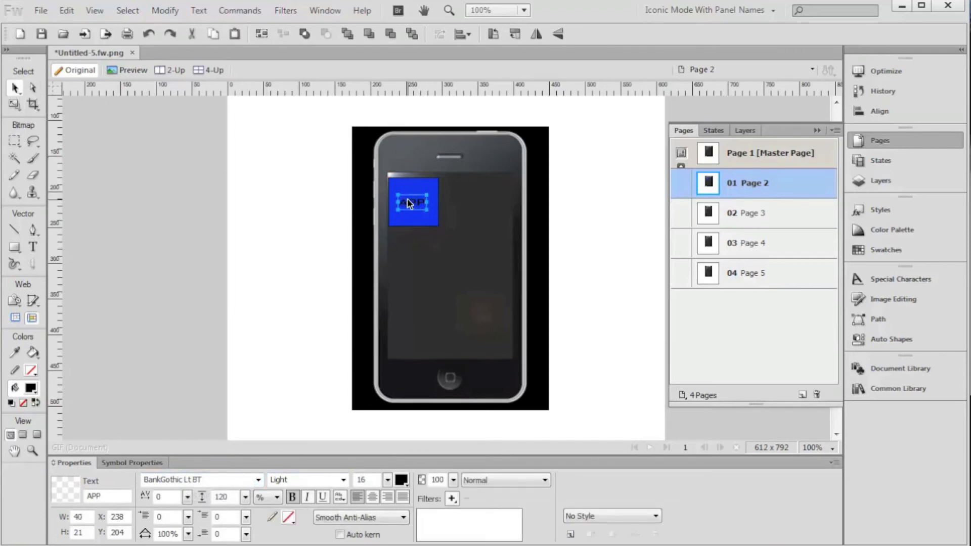
Step: Set the "APP" text to the Akzidenz Grotesk Light font in white, and deselect it
left_click(259, 480)
scroll(182, 329, "down", 2)
left_click(175, 299)
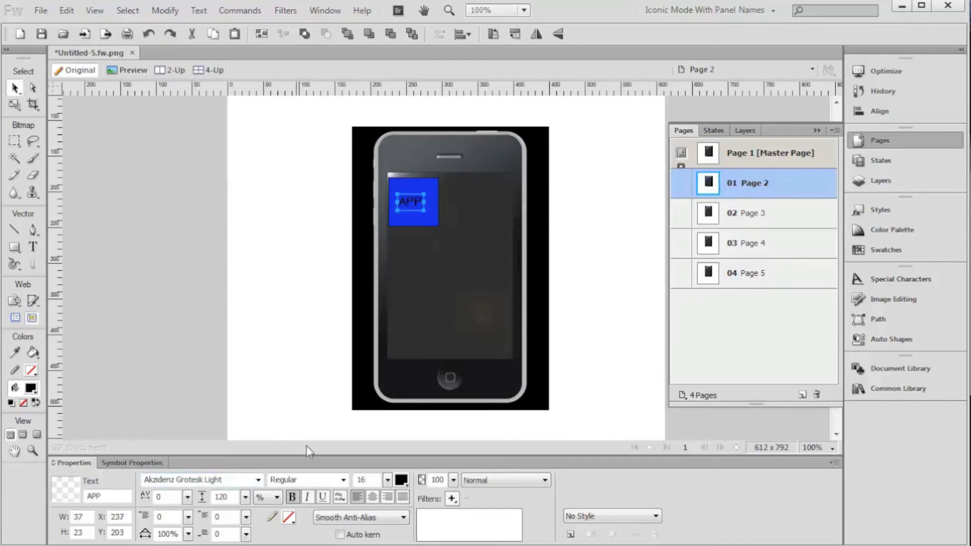
left_click(401, 480)
left_click(229, 385)
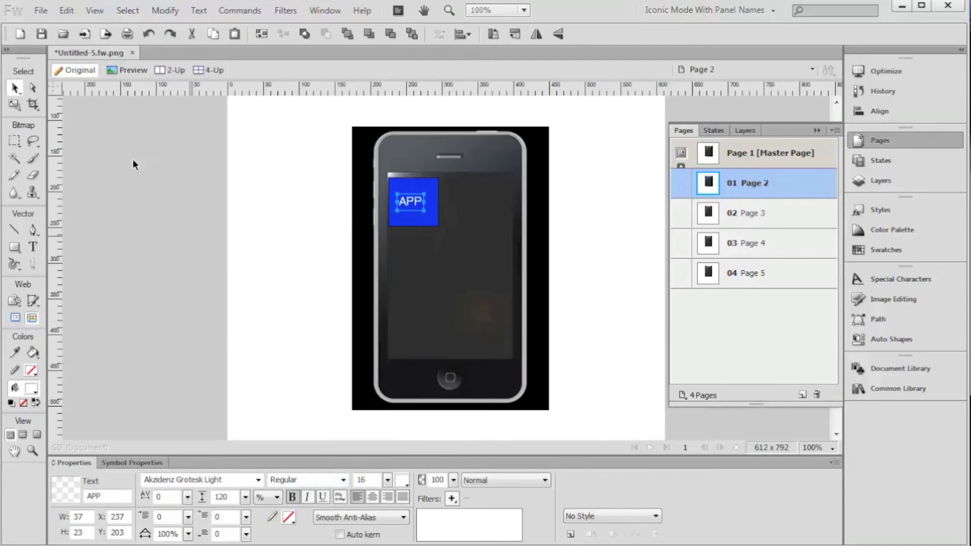
left_click(269, 246)
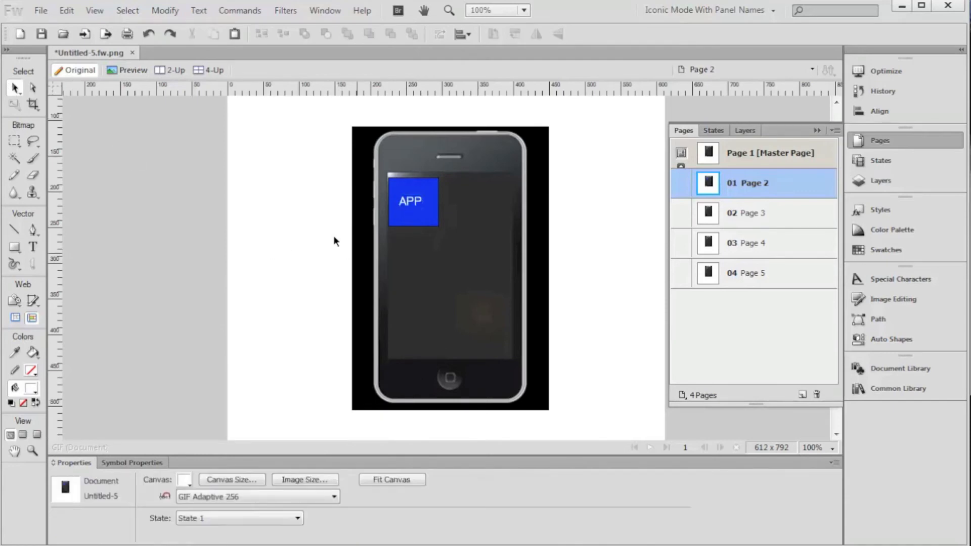
Step: On Page 3, draw a white rectangle about 170 by 255 px covering the phone screen
left_click(739, 207)
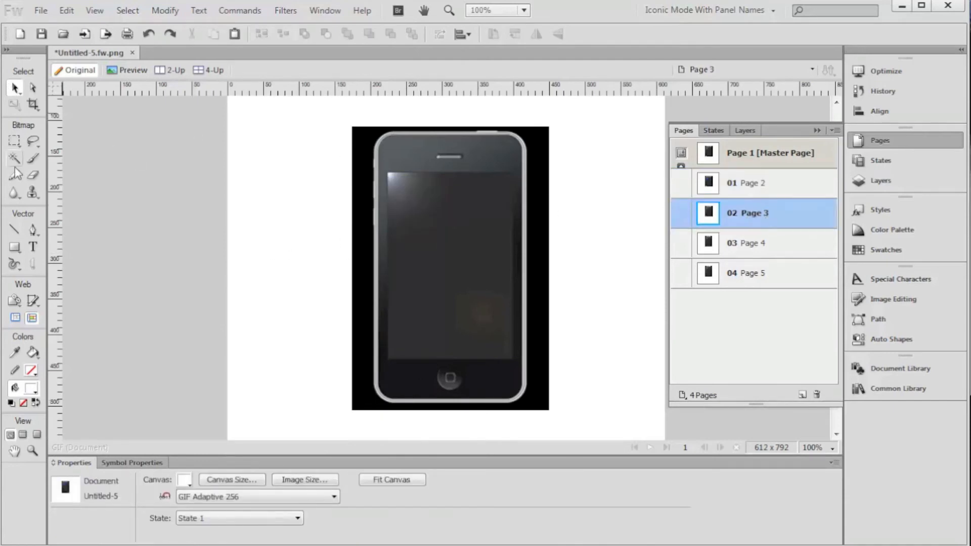
left_click(17, 247)
left_click_drag(388, 173, 512, 356)
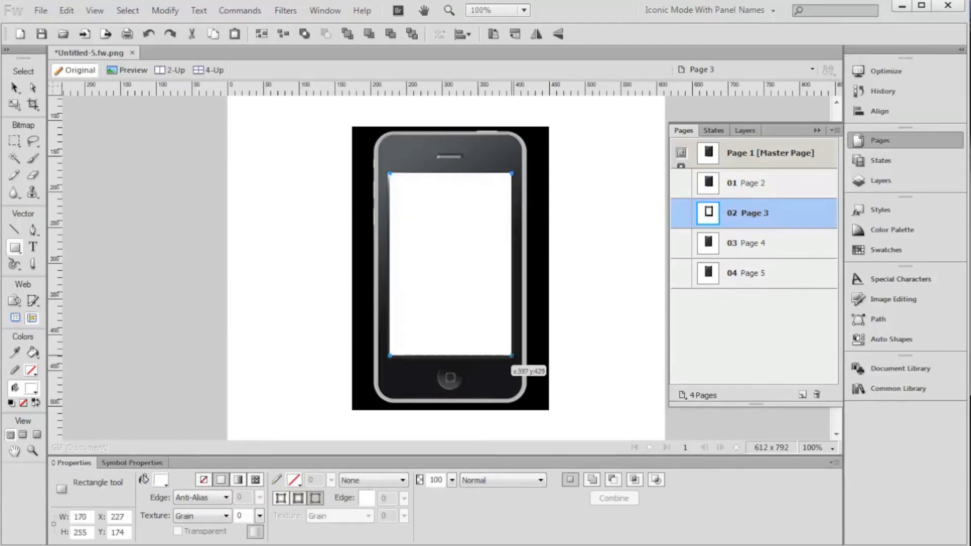
Step: Add the text "APP IS OPEN" on the white rectangle, above the middle of the phone screen
left_click(33, 246)
left_click(413, 240)
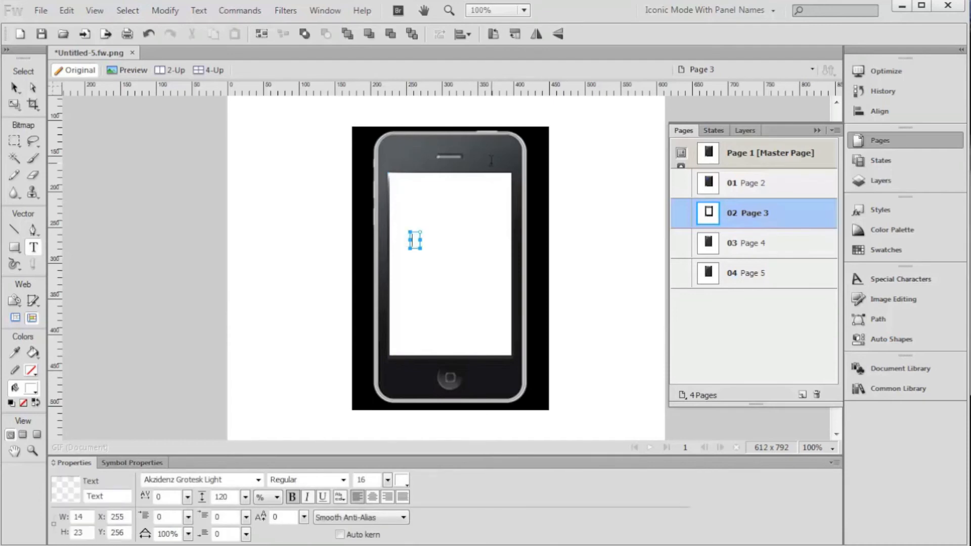
type("This is pag")
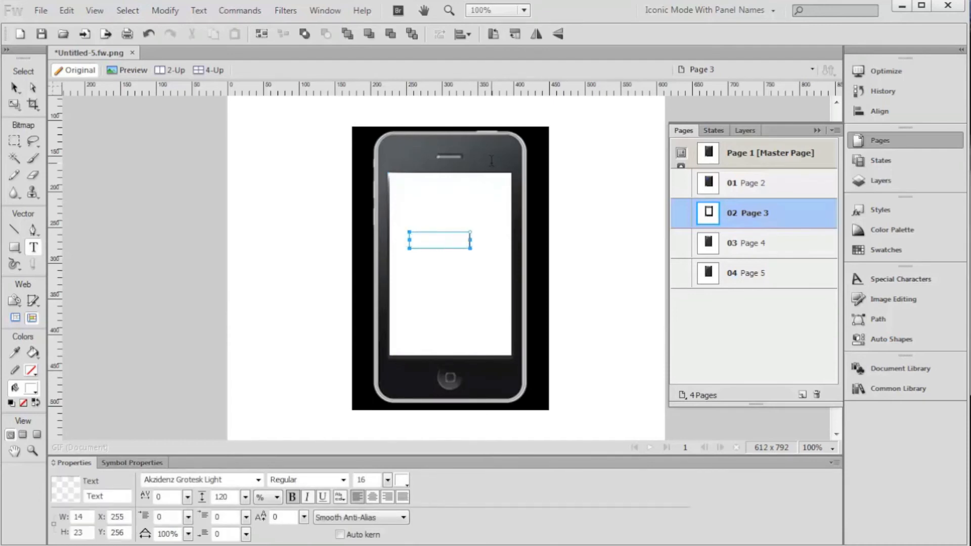
key("BackSpace")
type("ge 3")
Step: Change the colour of the "APP IS OPEN" text to black and deselect it
triple_click(448, 240)
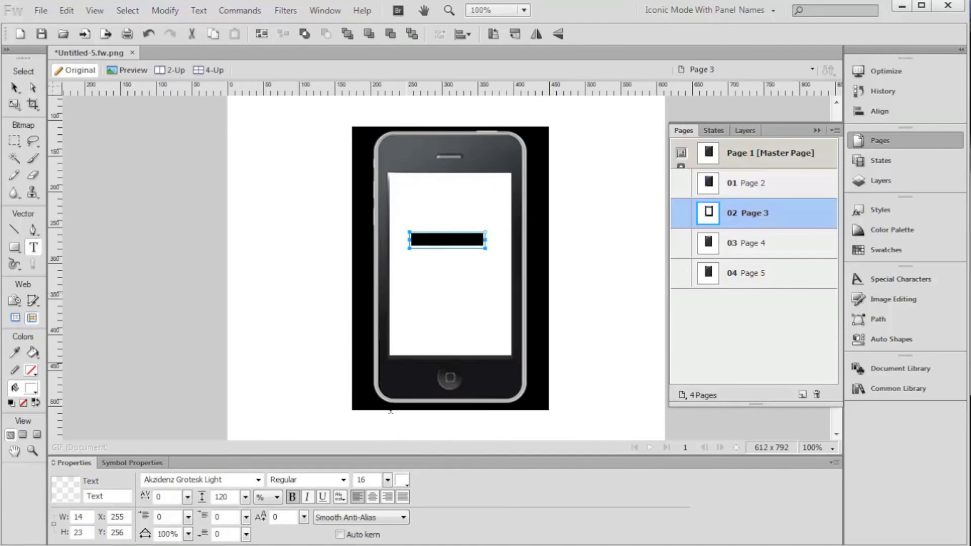
left_click(402, 480)
left_click(236, 374)
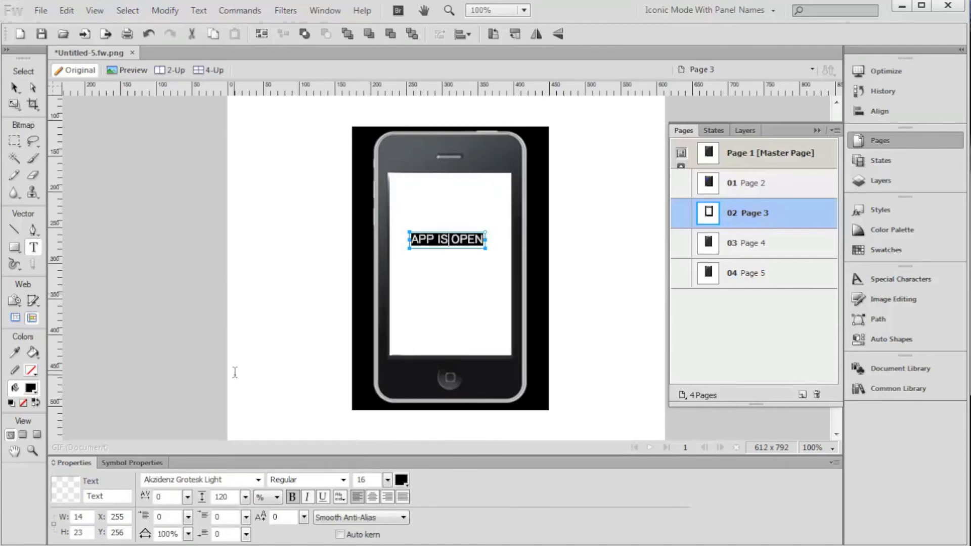
left_click(14, 88)
left_click(275, 156)
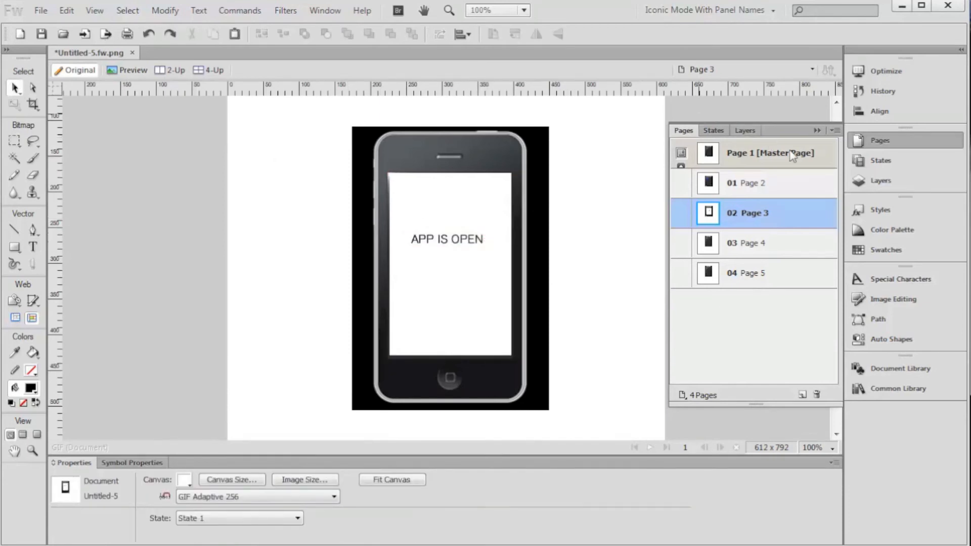
Step: On Page 2, draw a rectangular hotspot about 69 by 67 px over the blue APP square
left_click(748, 183)
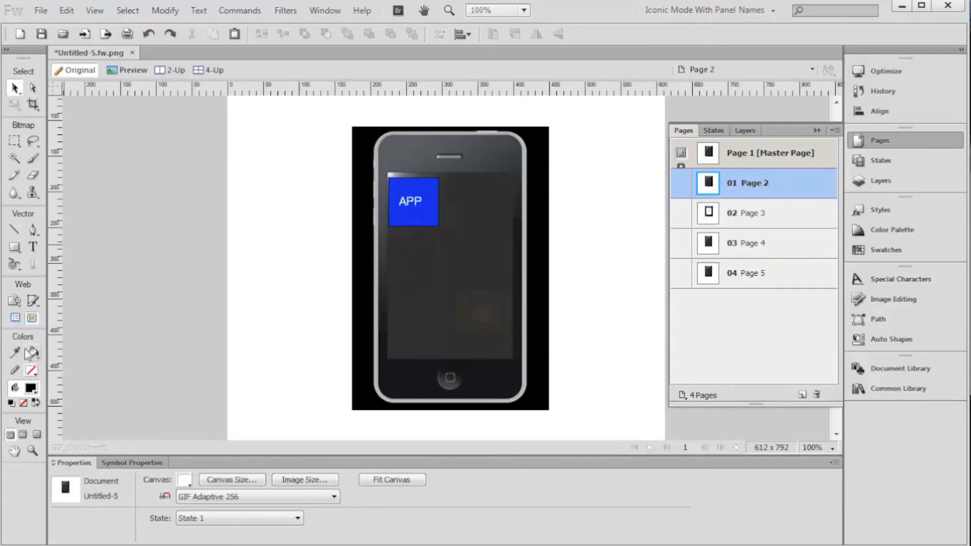
left_click(16, 302)
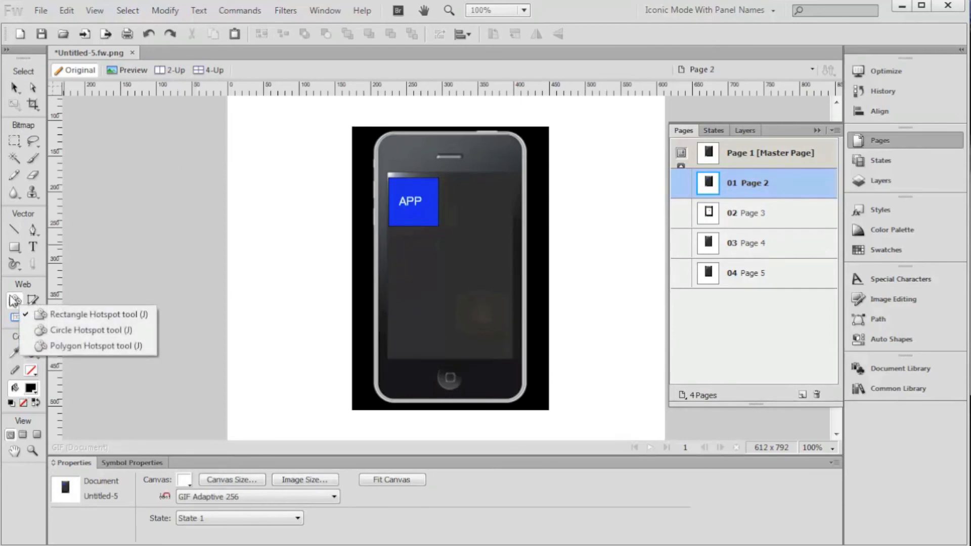
left_click(76, 314)
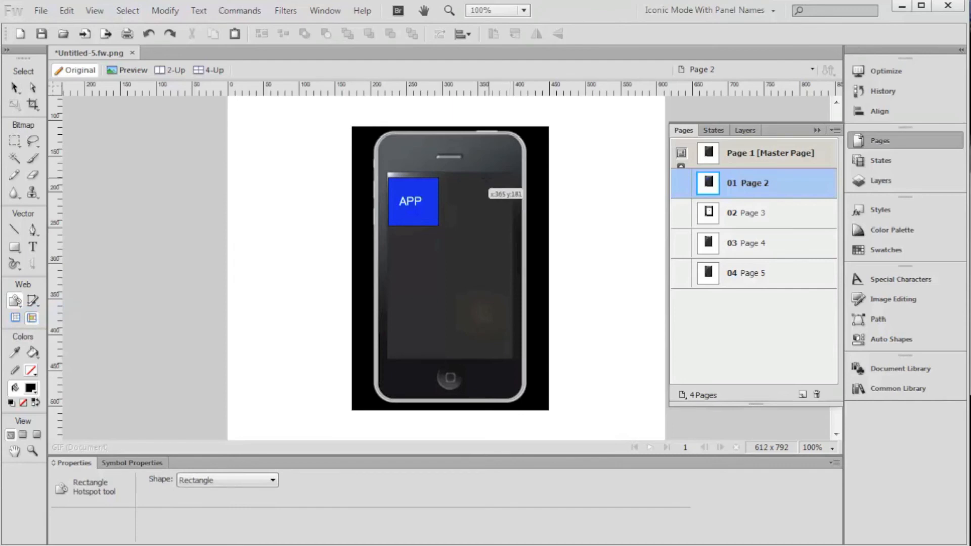
left_click_drag(389, 177, 439, 227)
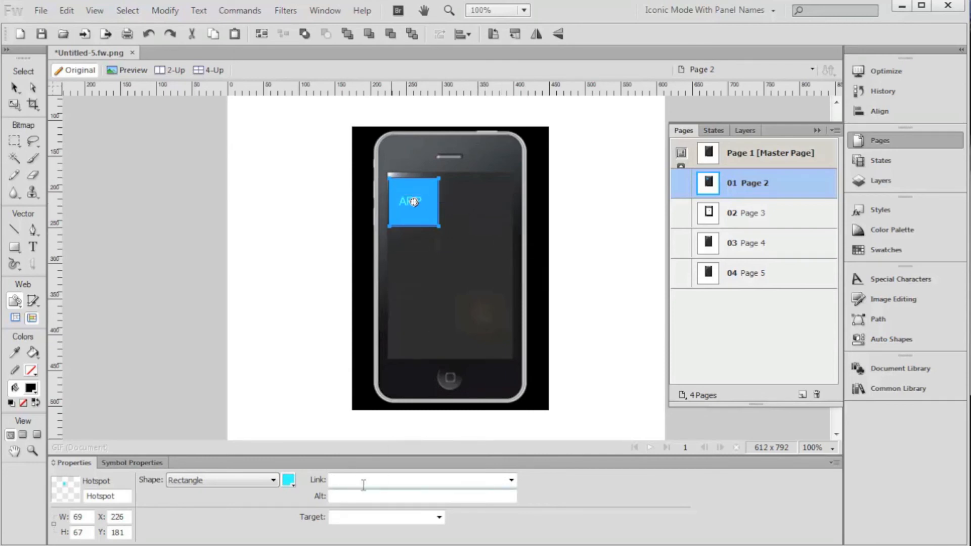
Step: Link the APP hotspot to Page 3.htm
left_click(512, 479)
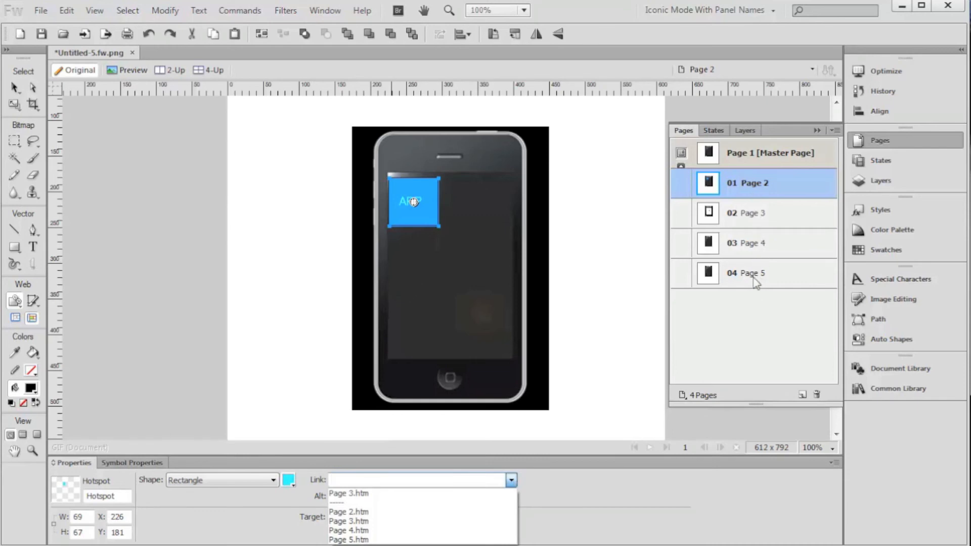
left_click(376, 494)
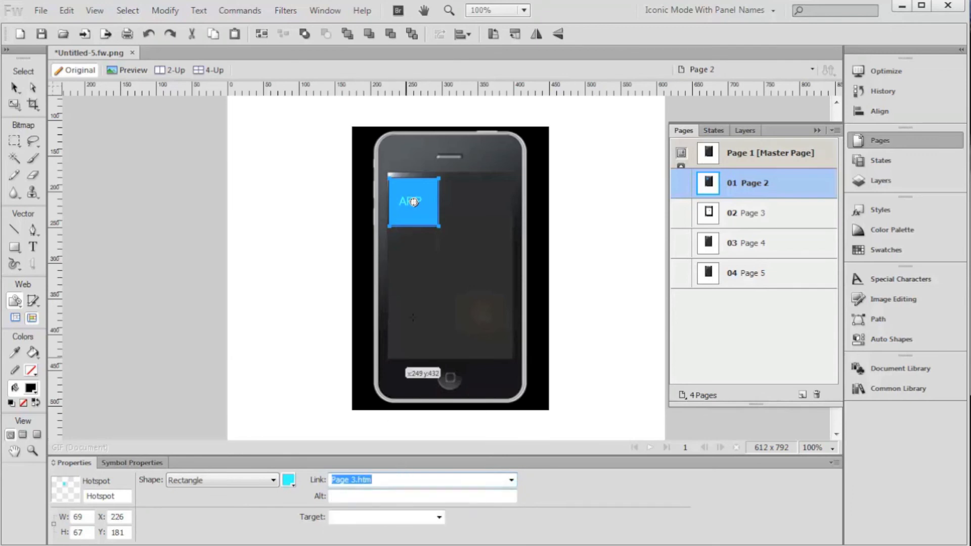
left_click(778, 212)
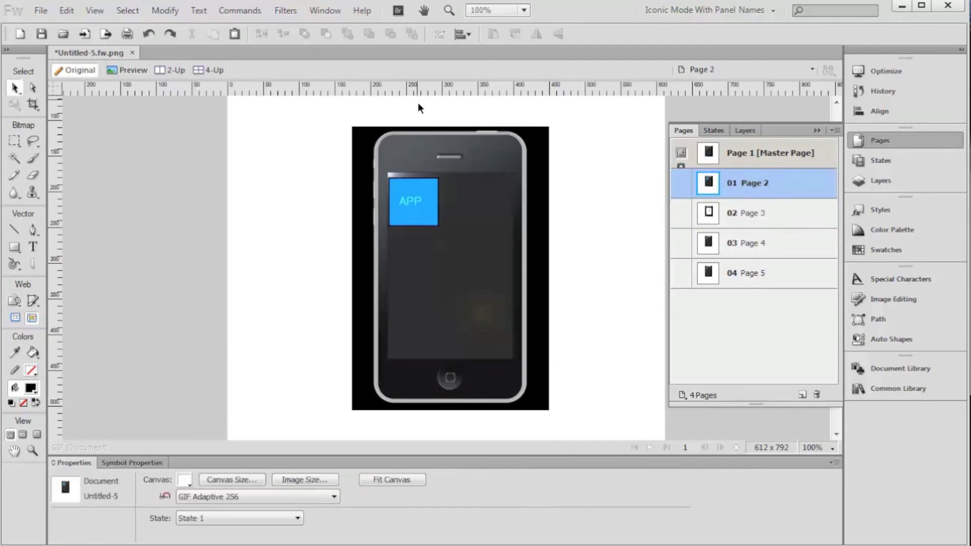
Step: Preview all pages in Chrome, follow the APP hotspot's link to test it, and close the preview
left_click(116, 71)
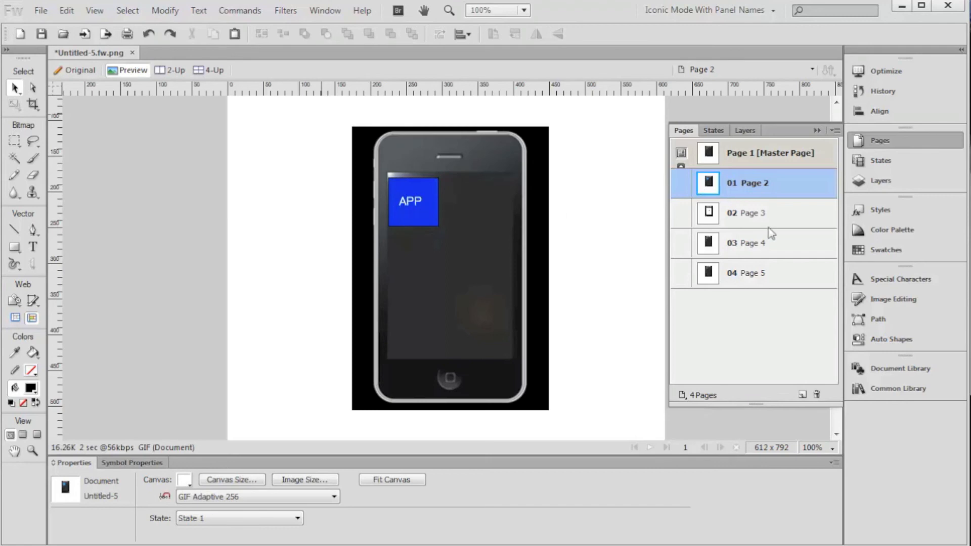
left_click(40, 10)
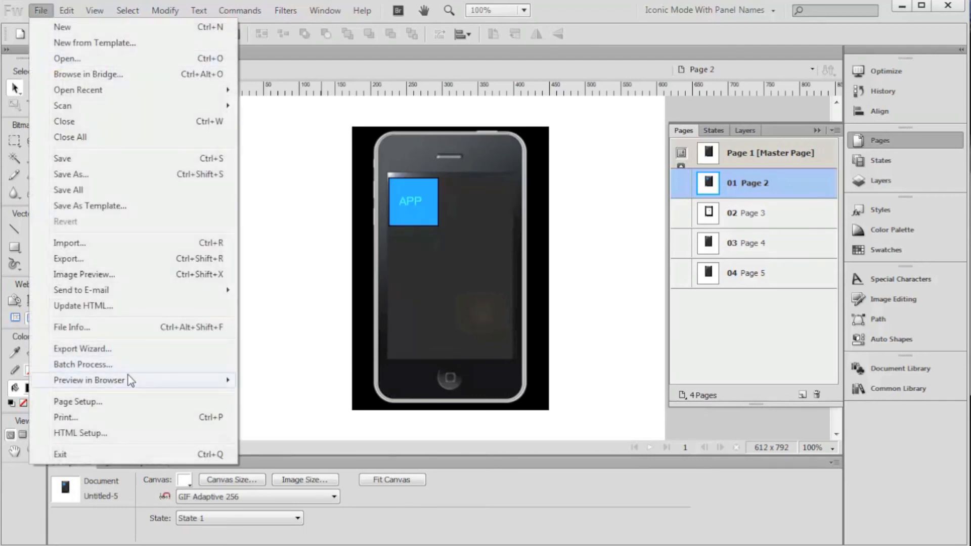
mouse_move(131, 382)
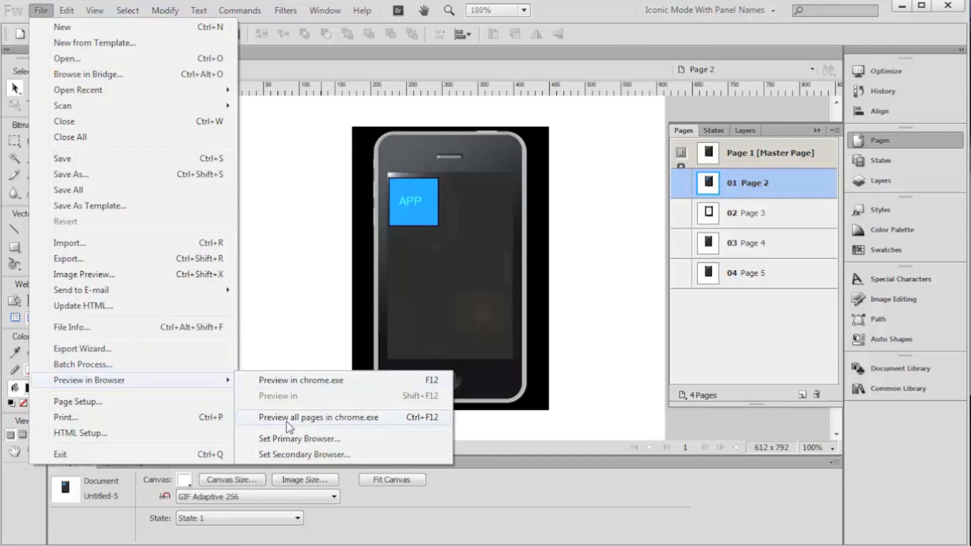
left_click(361, 421)
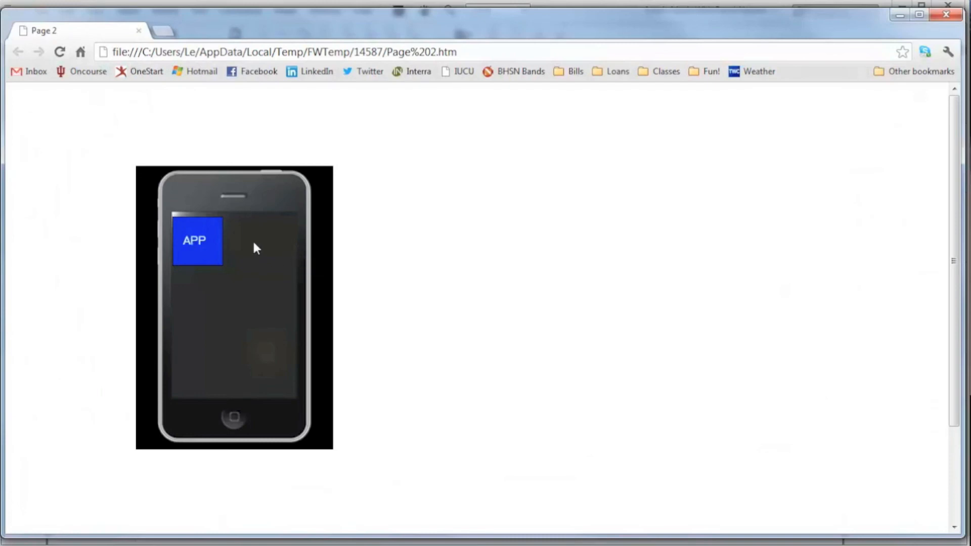
left_click(205, 248)
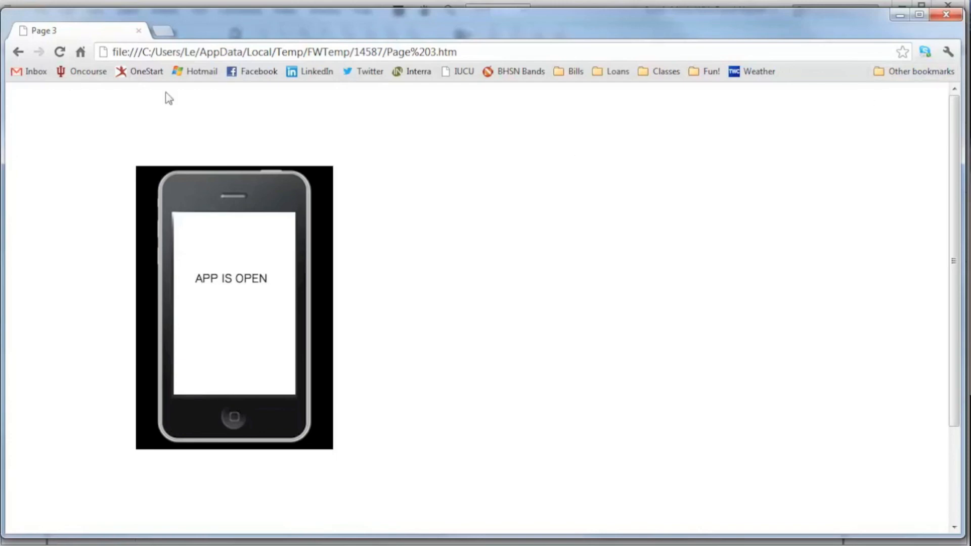
left_click(946, 14)
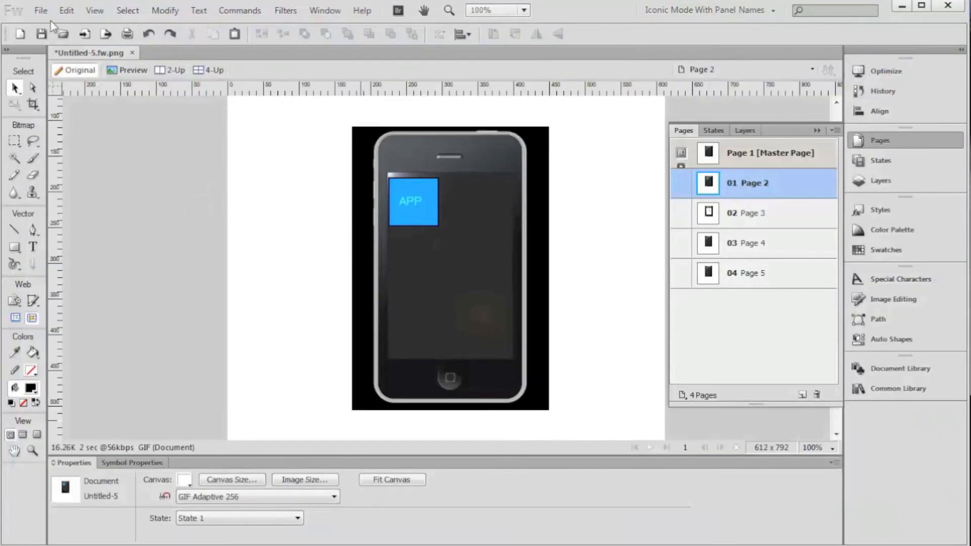
Step: Run the Chrome preview of all pages once more, test the APP square's link again, and return to Fireworks
left_click(40, 10)
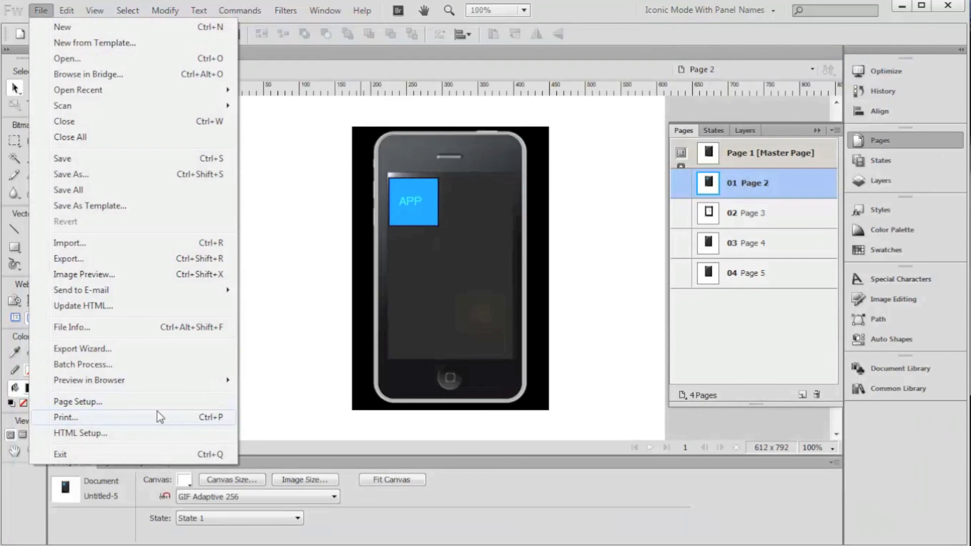
mouse_move(182, 384)
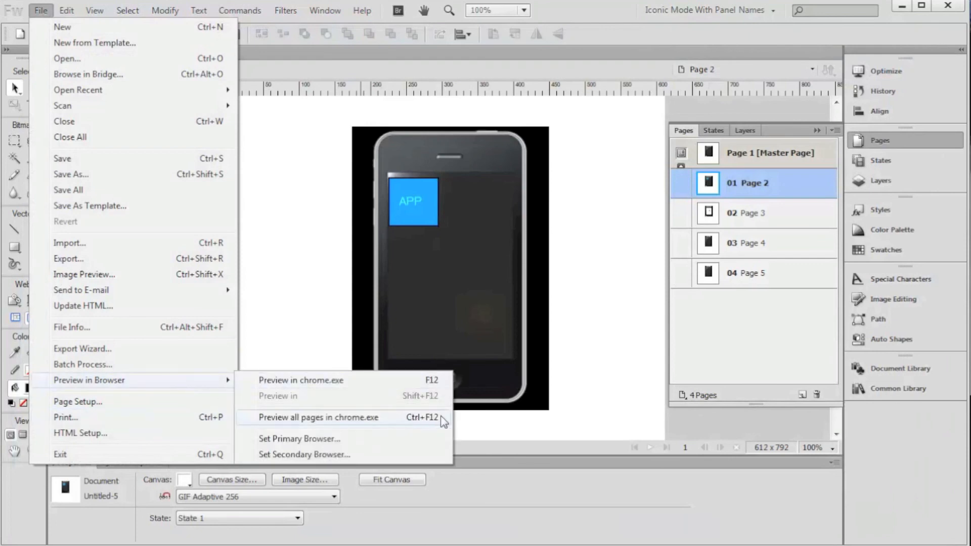
left_click(288, 232)
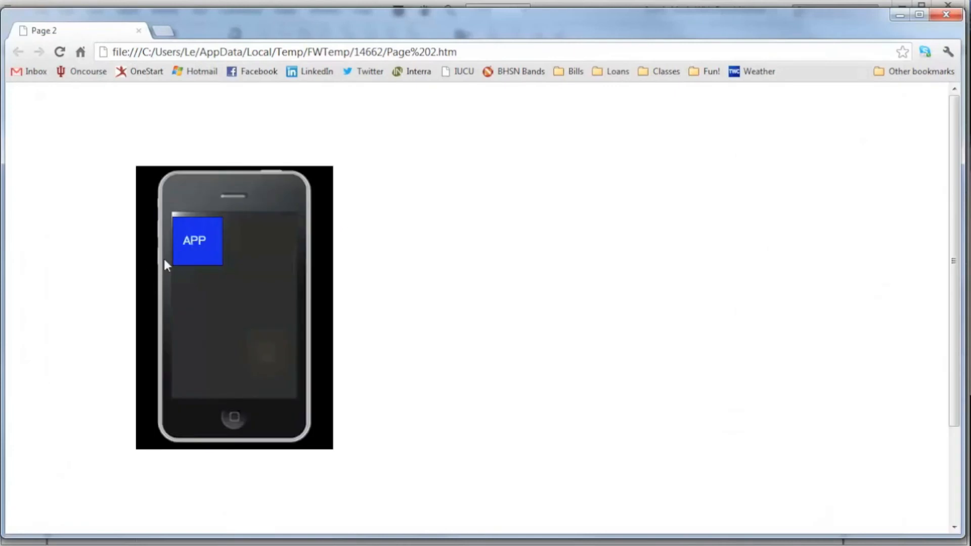
left_click(194, 249)
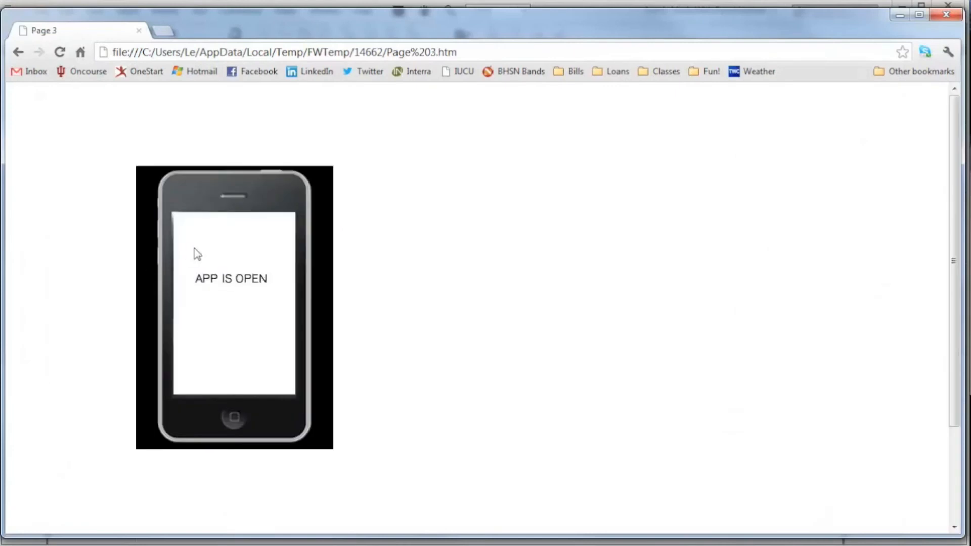
left_click(945, 13)
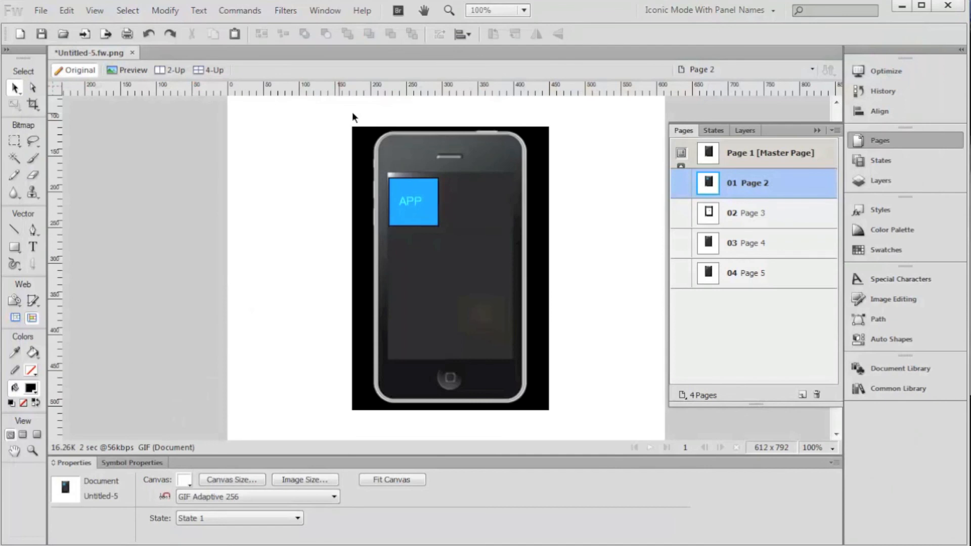
Step: Open the master page, Page 1, and deselect the phone image
left_click(739, 218)
left_click(748, 189)
left_click(772, 150)
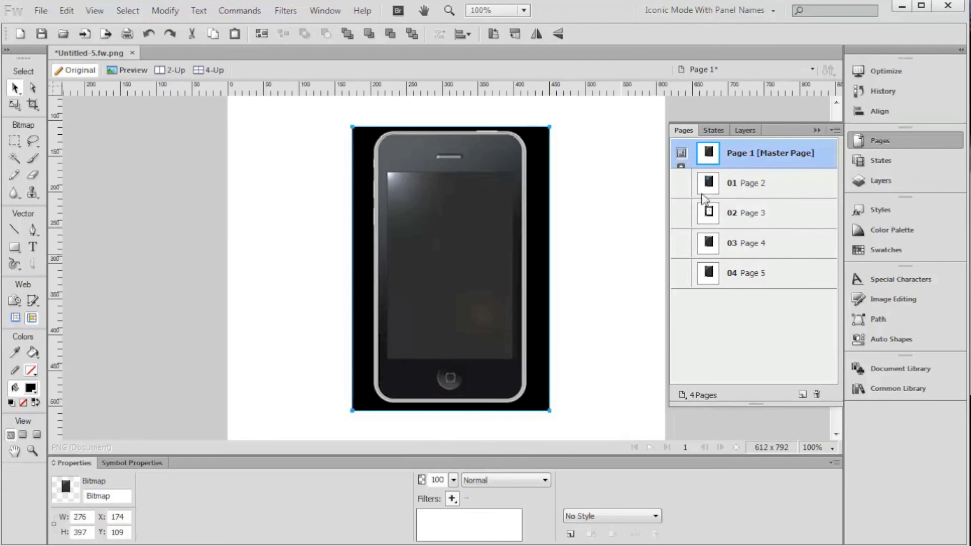
left_click(590, 178)
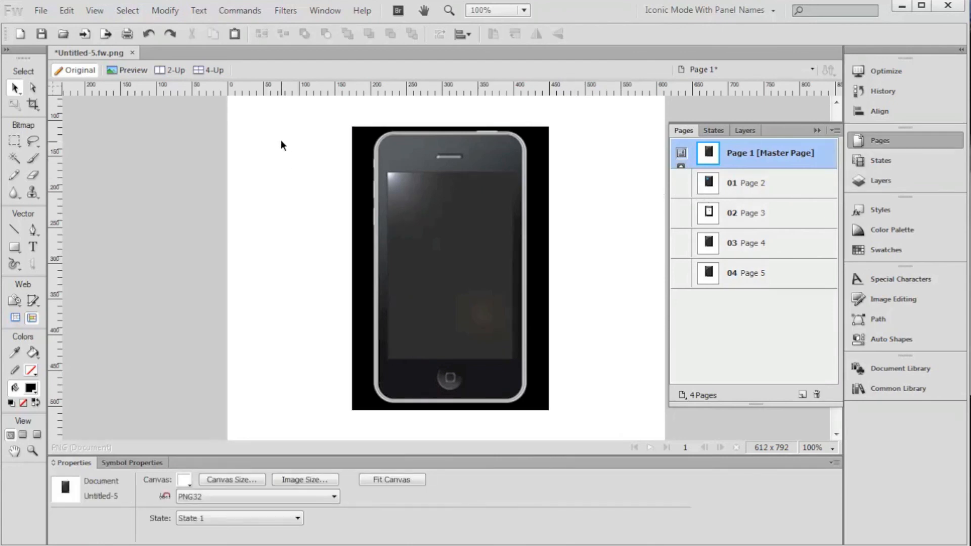